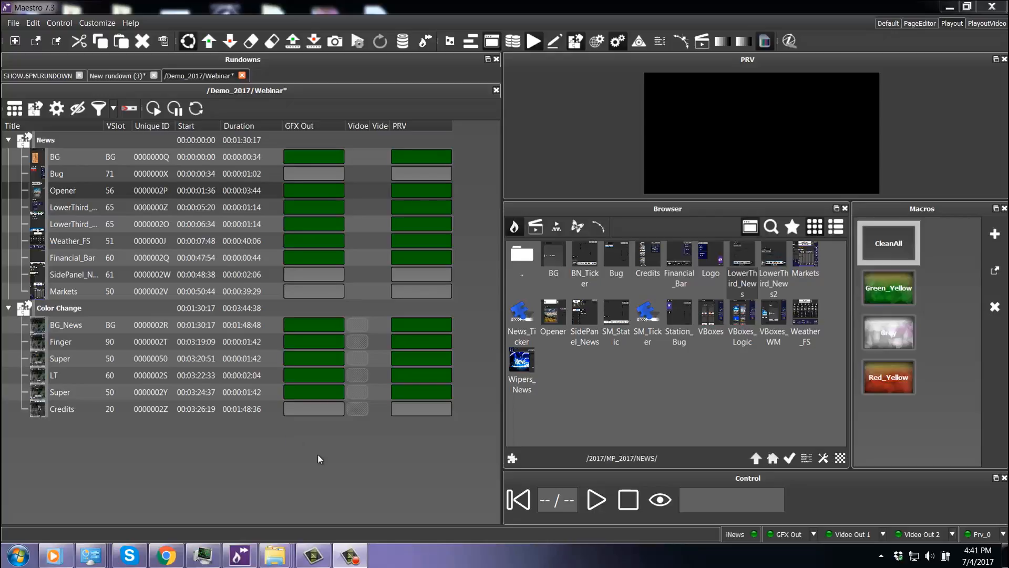
Step: Examine the LowerThird_News page template and its timeline events in the PageEditor layout
click(928, 24)
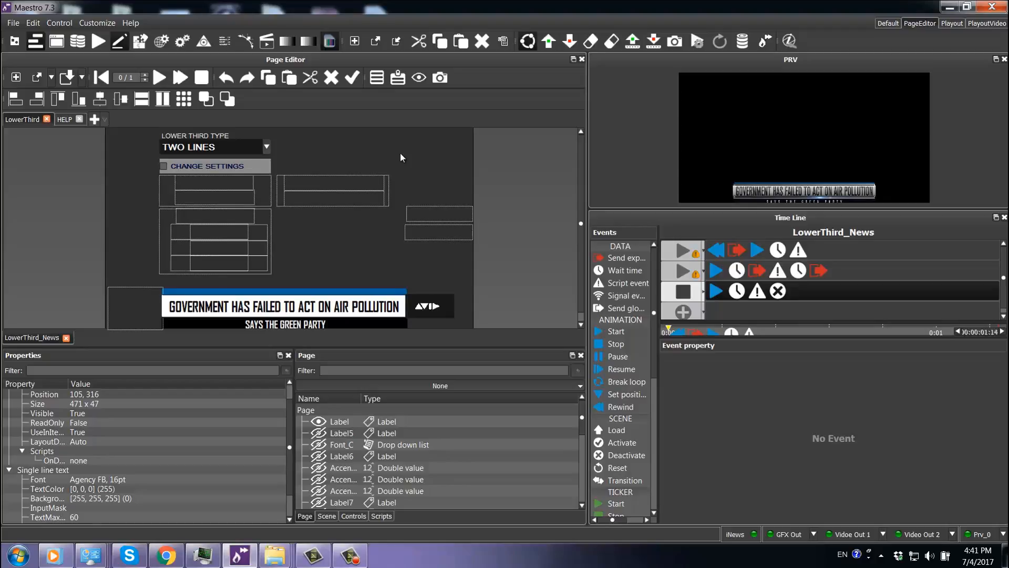
double_click(362, 308)
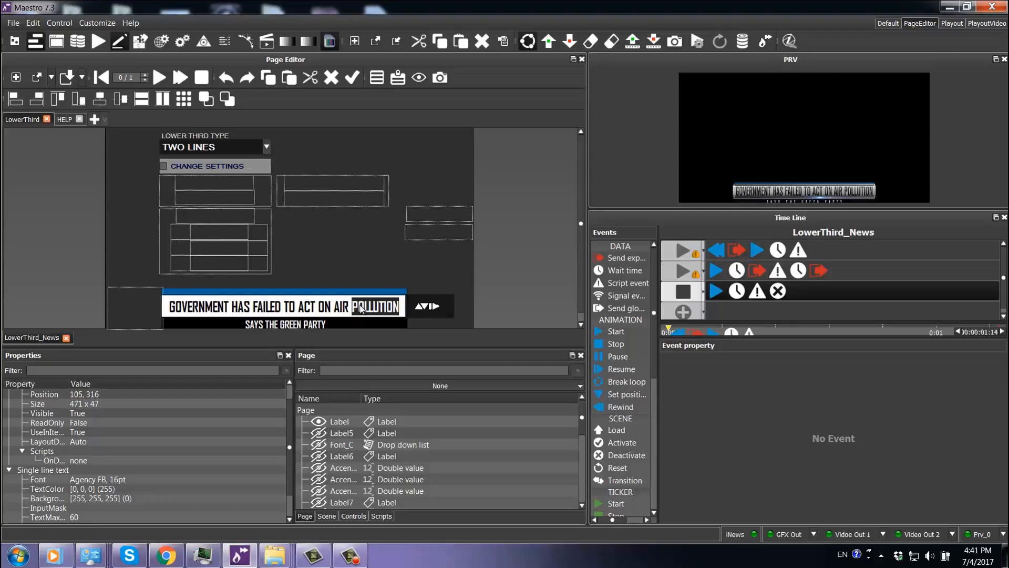
click(889, 278)
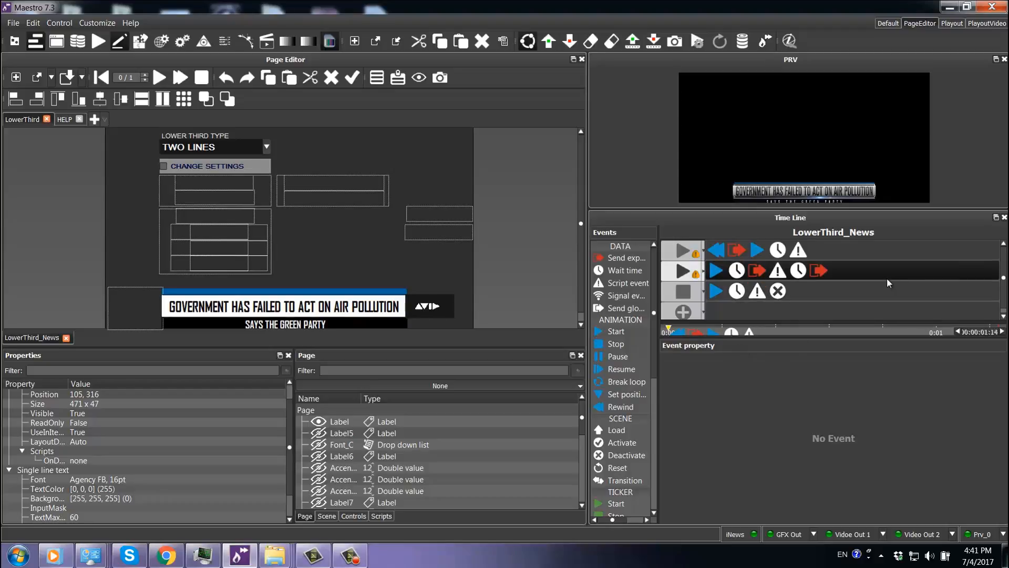
mouse_move(825, 267)
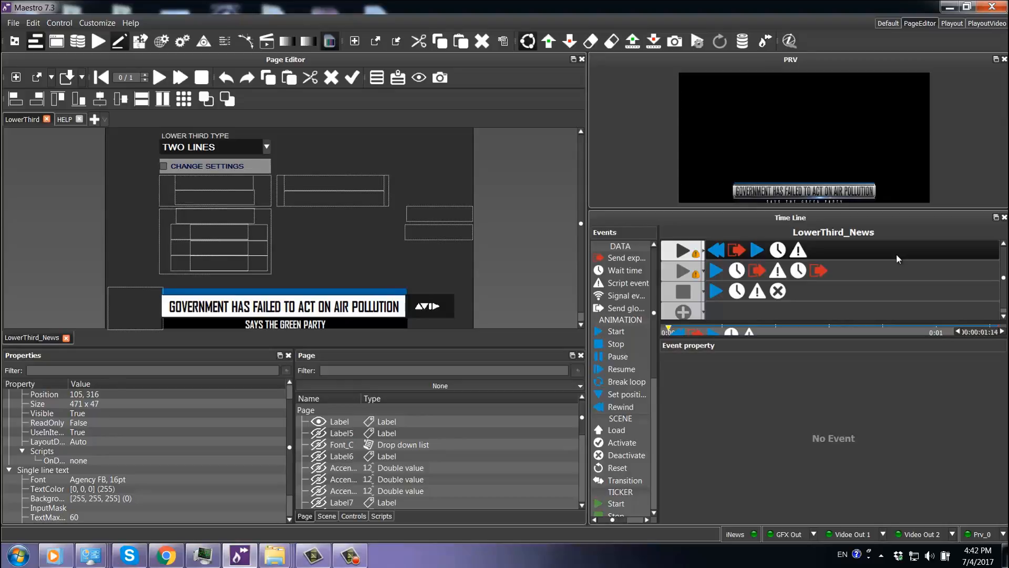
Step: Return to the Playout layout and review the open rundowns, including the Opener and BG items in /Demo_2017/Webinar
click(954, 23)
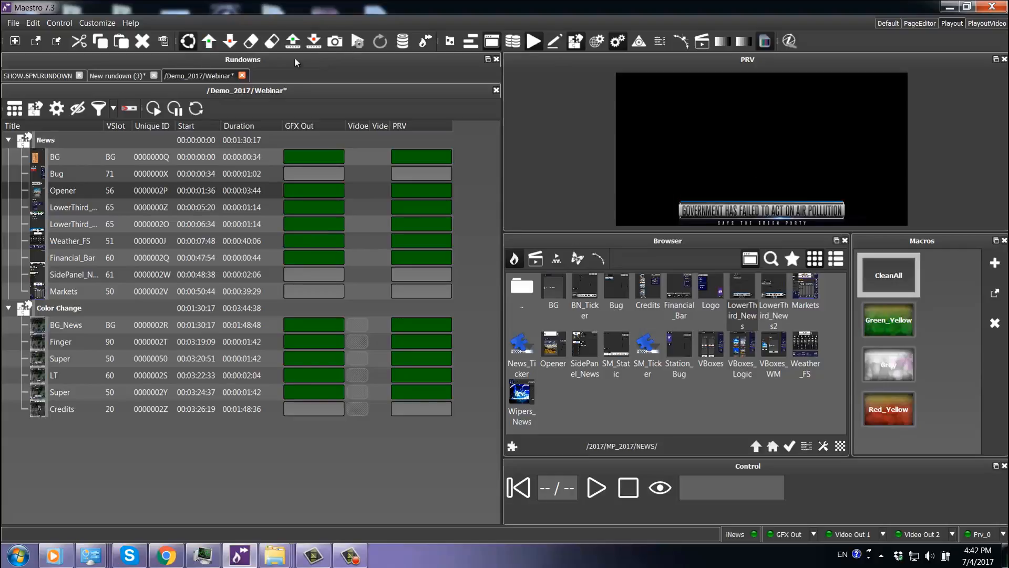
click(56, 77)
click(112, 73)
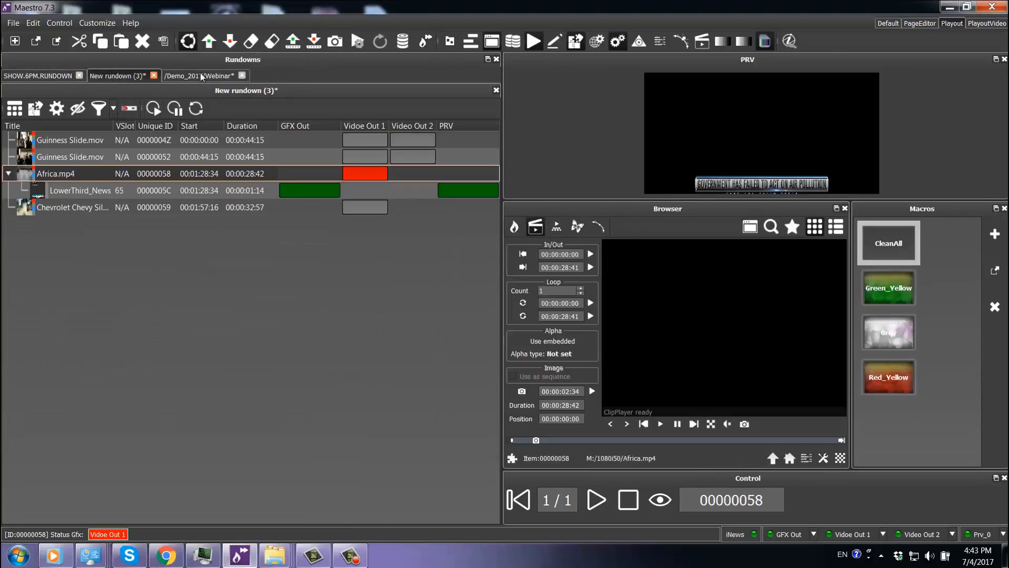
click(206, 77)
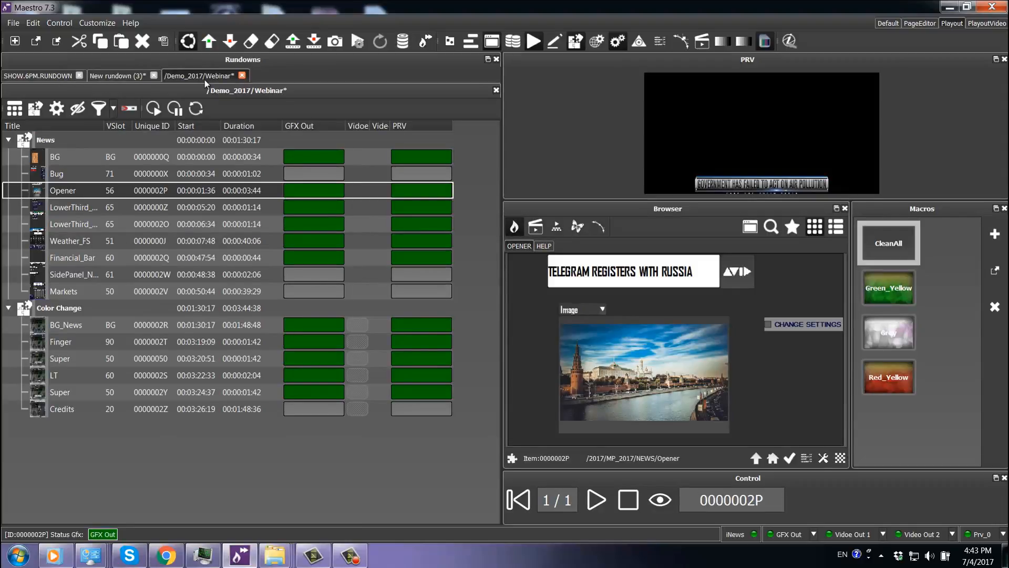
click(58, 77)
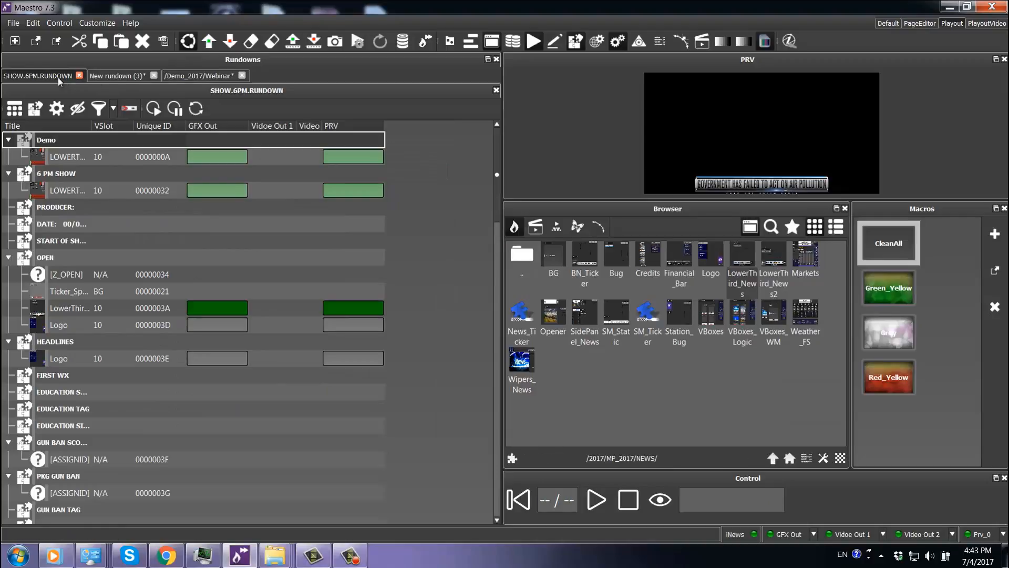
click(204, 77)
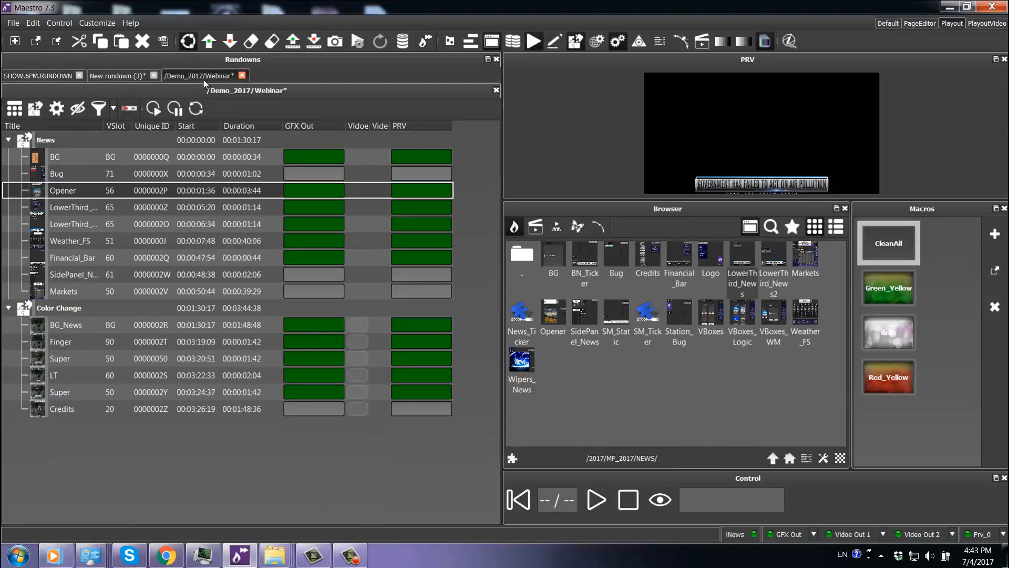
click(127, 192)
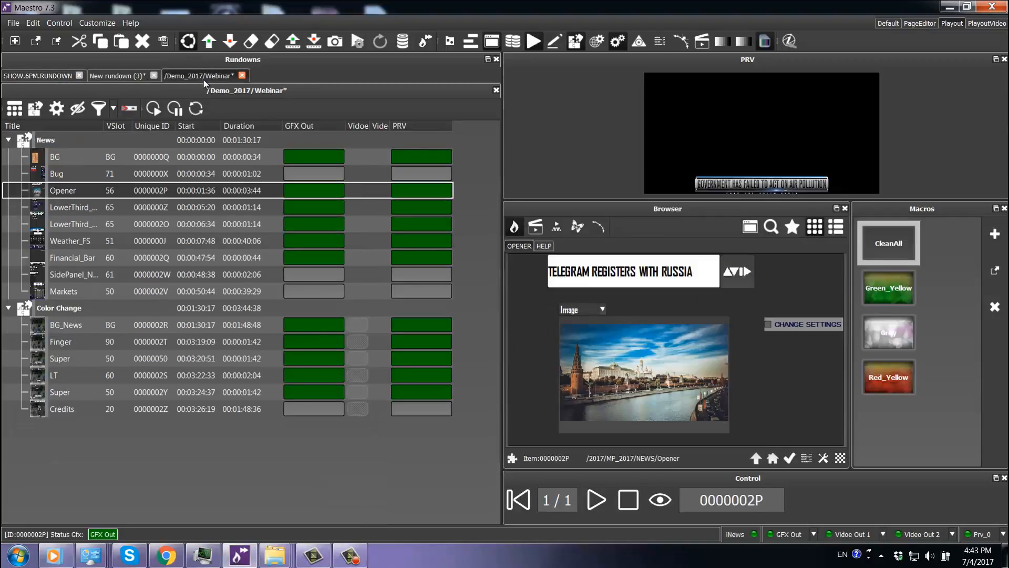
click(169, 159)
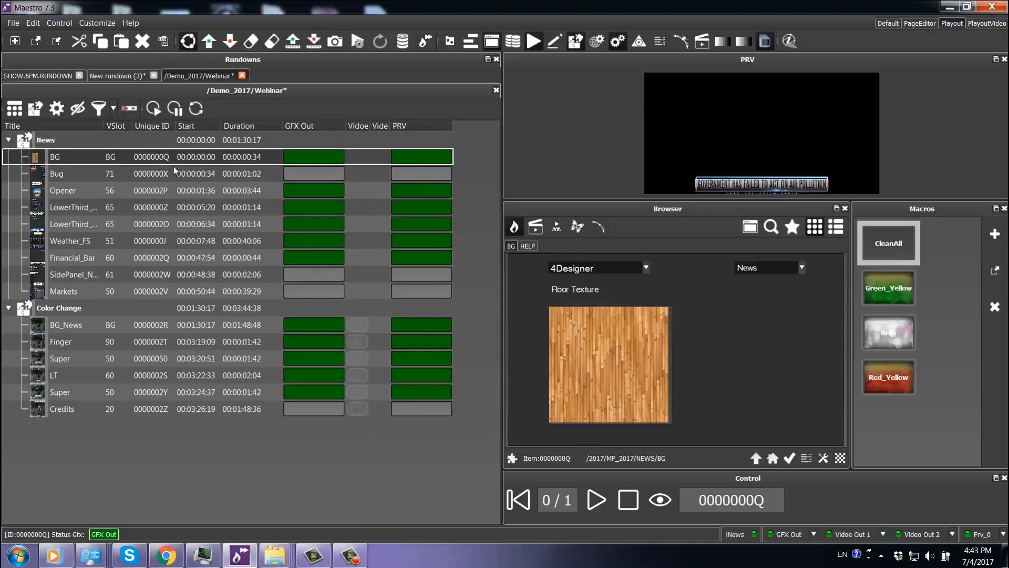
Step: Create a new rundown and fill it with LowerThird_News, Bug, Financial_Bar, Credits and two more LowerThird_News items
click(15, 41)
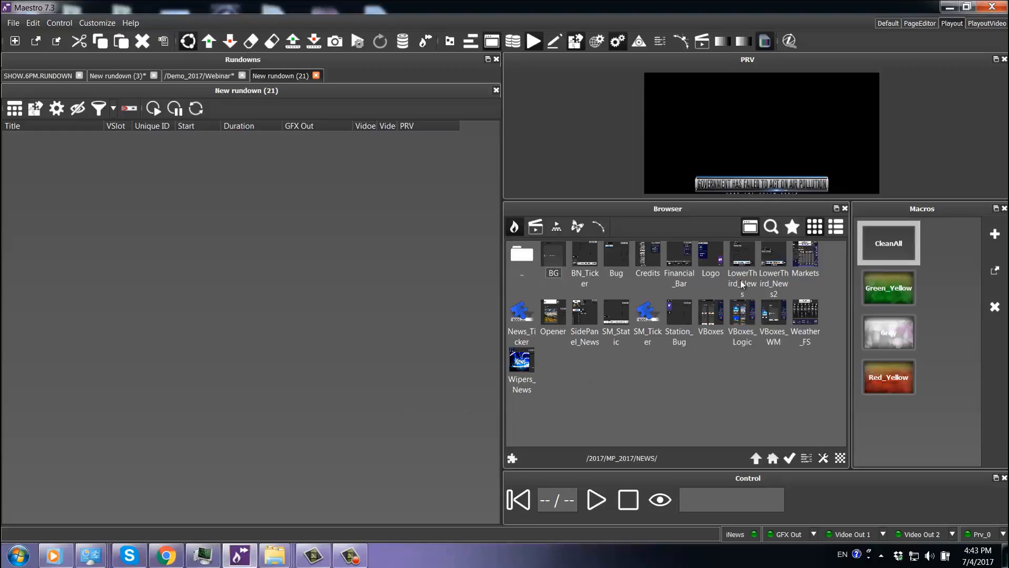
drag(742, 257, 202, 267)
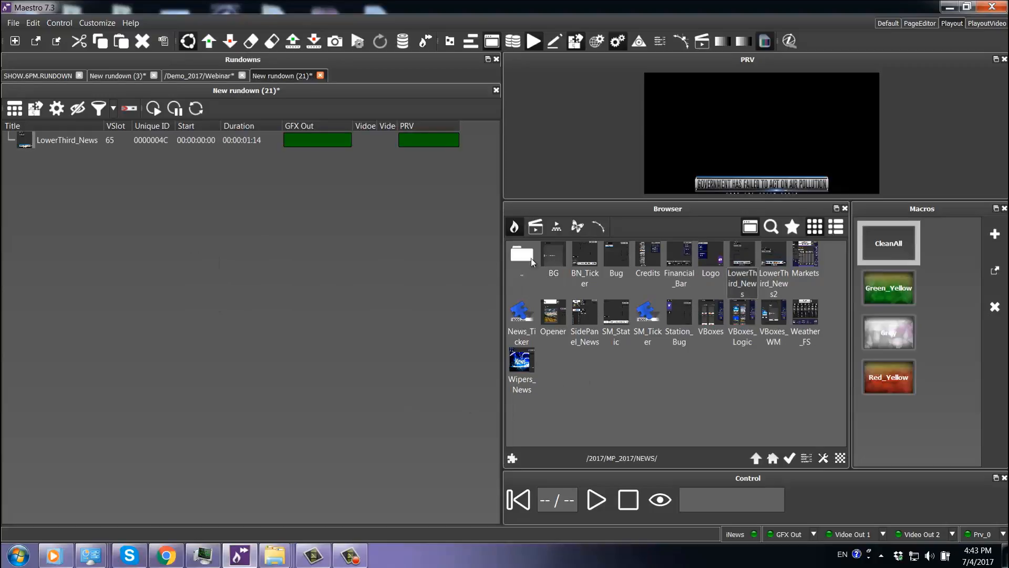
drag(614, 249, 187, 284)
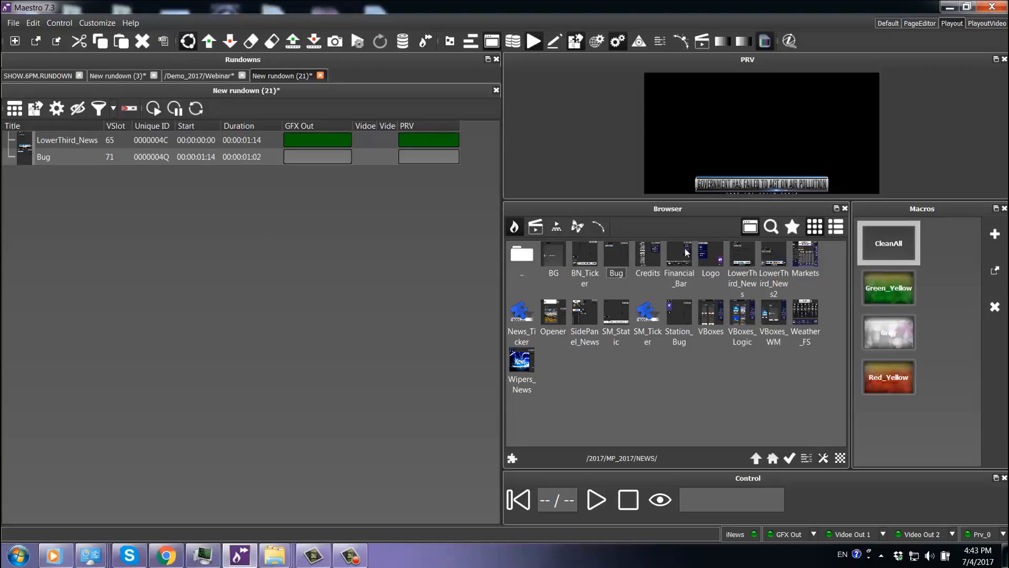
drag(685, 248, 349, 333)
drag(655, 251, 338, 316)
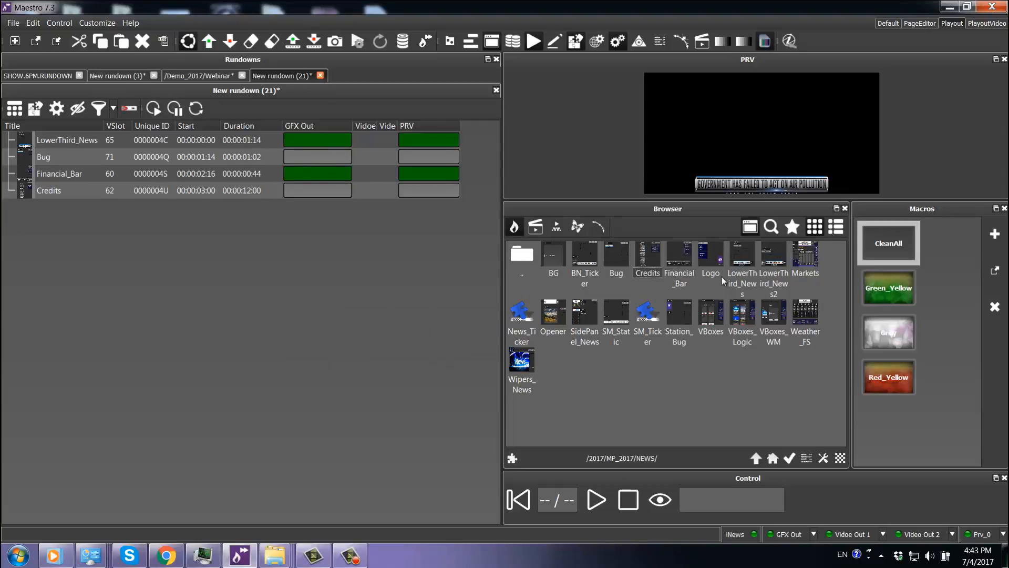
drag(751, 254, 360, 311)
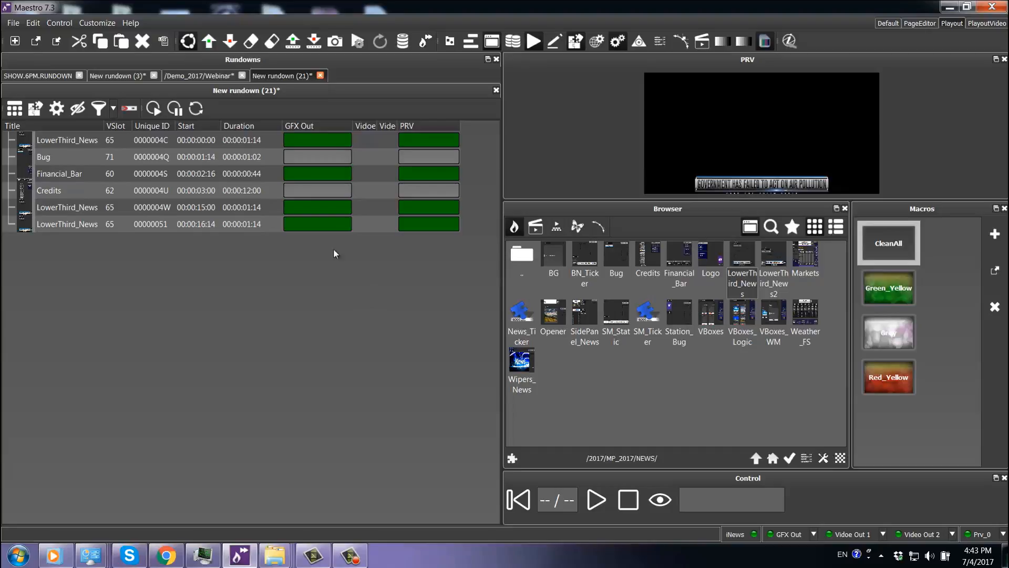
Step: Set the lower third type of the new rundown's first LowerThird_News item to ONE LINE
click(228, 226)
key(Up)
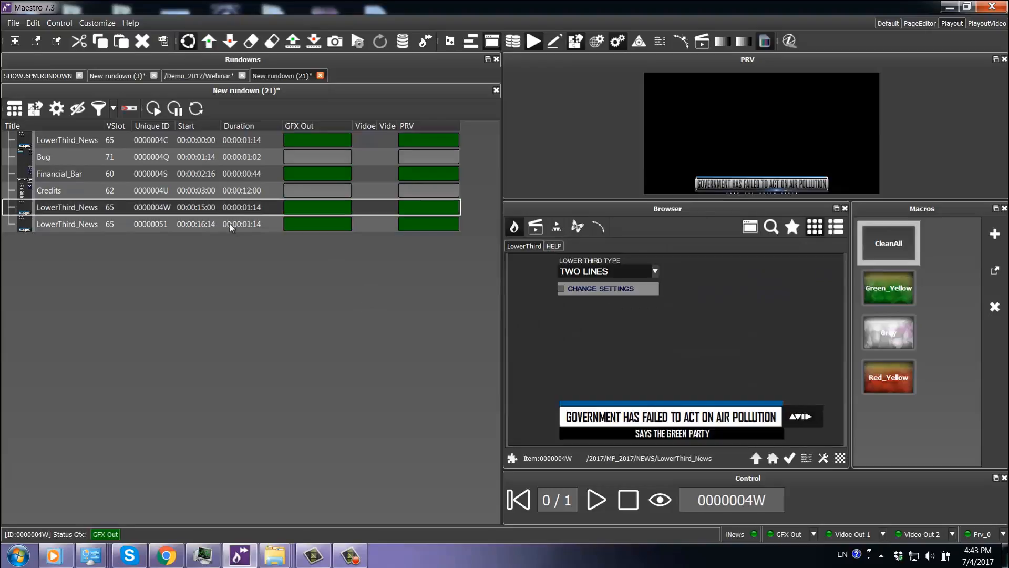
click(97, 145)
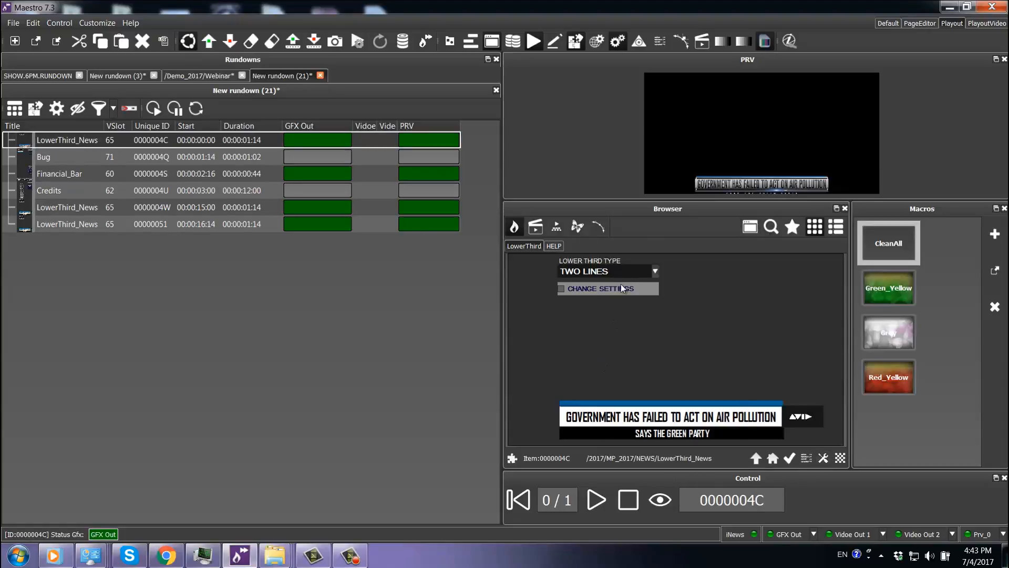
click(619, 270)
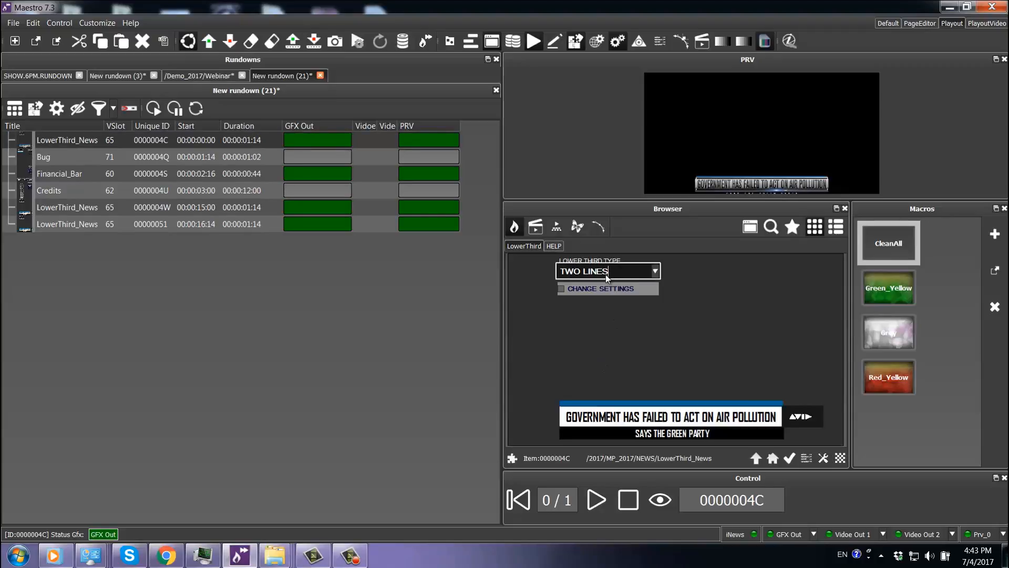
scroll(615, 276, up, 1)
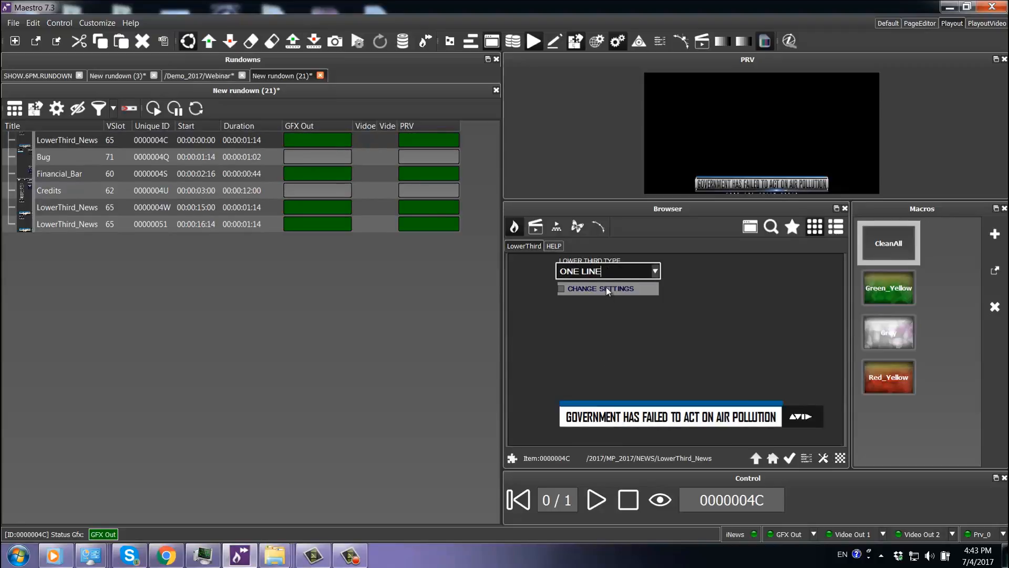
Step: Show the lower third's extra settings, turn off its logo, and set the marker colour to R 0.83 and G 0.08
click(562, 289)
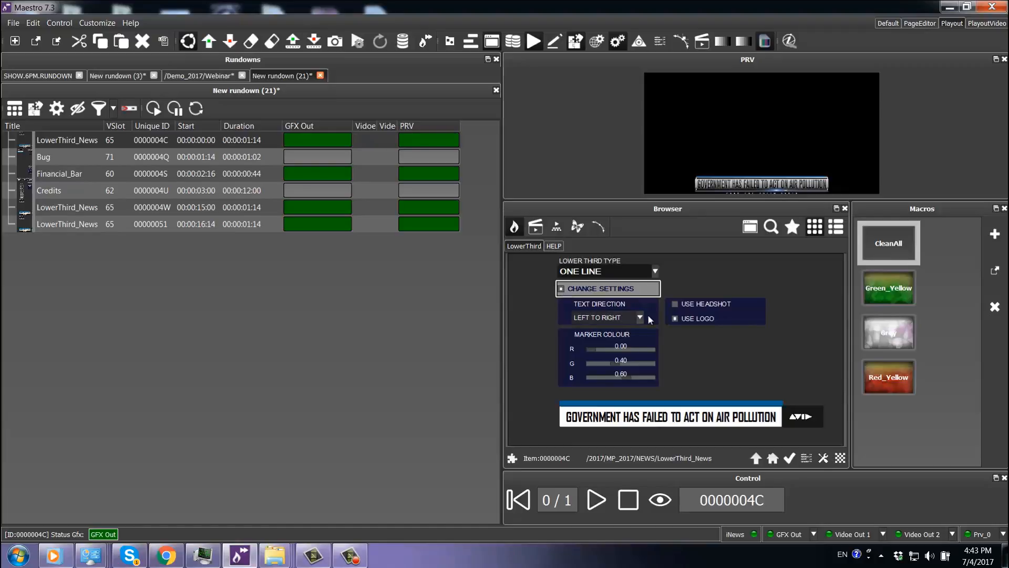
click(680, 305)
click(681, 306)
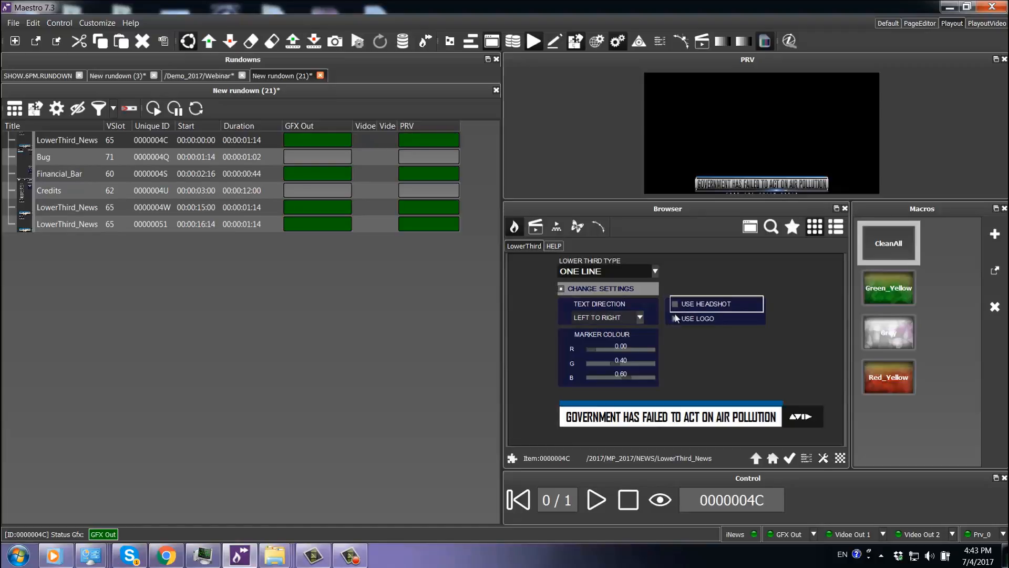
click(676, 318)
mouse_move(594, 351)
mouse_down()
mouse_move(642, 352)
mouse_move(634, 362)
mouse_move(597, 363)
mouse_up()
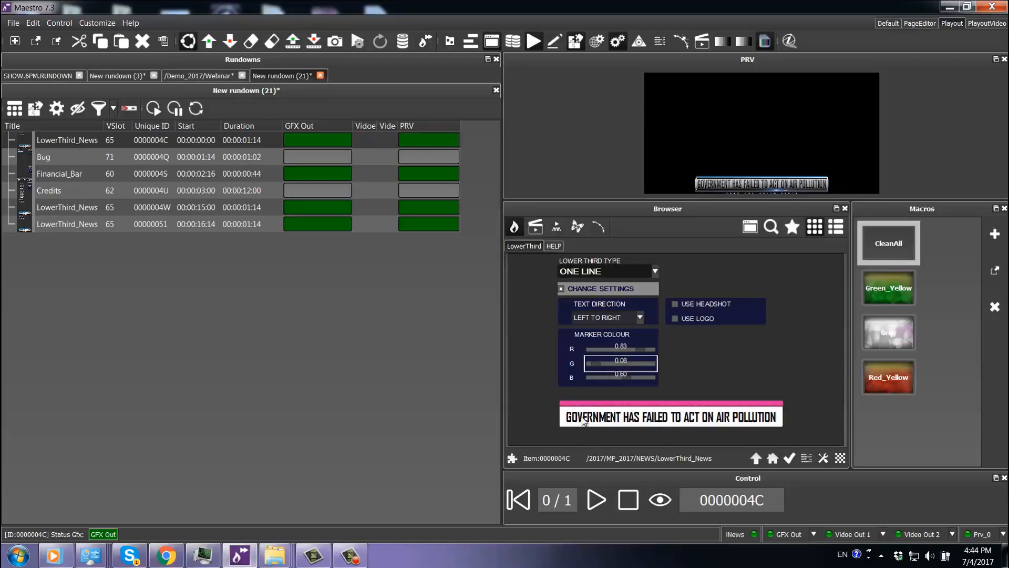
Step: Replace the lower third's headline with MAESTRO and play the item out
click(672, 418)
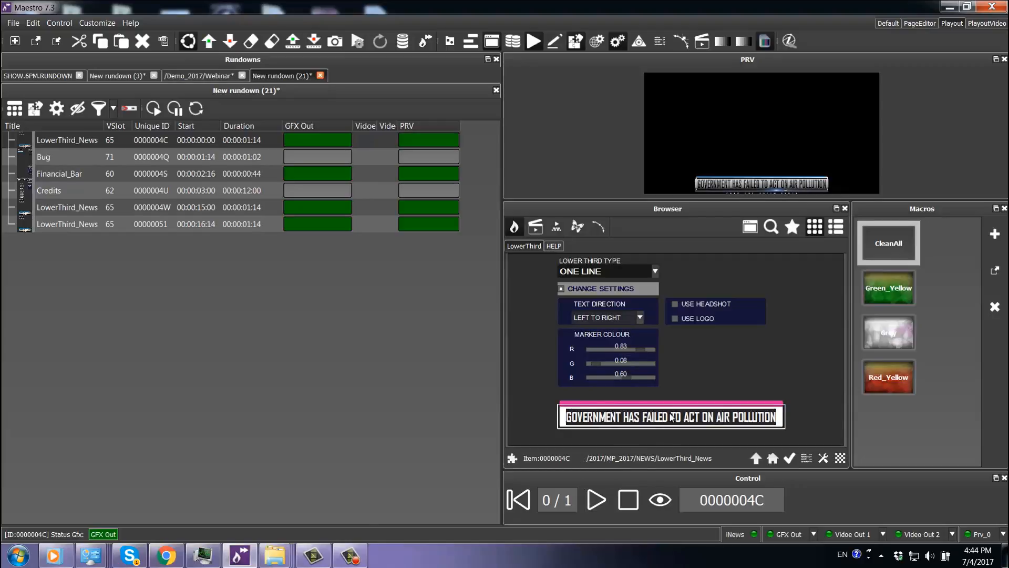
key(ctrl+a)
text(MAESTRO)
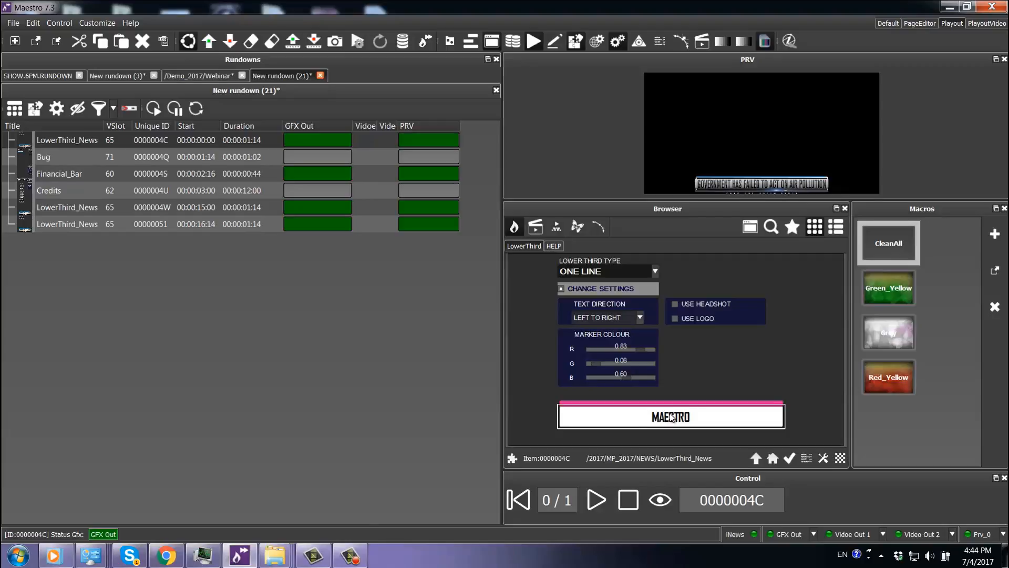
click(600, 502)
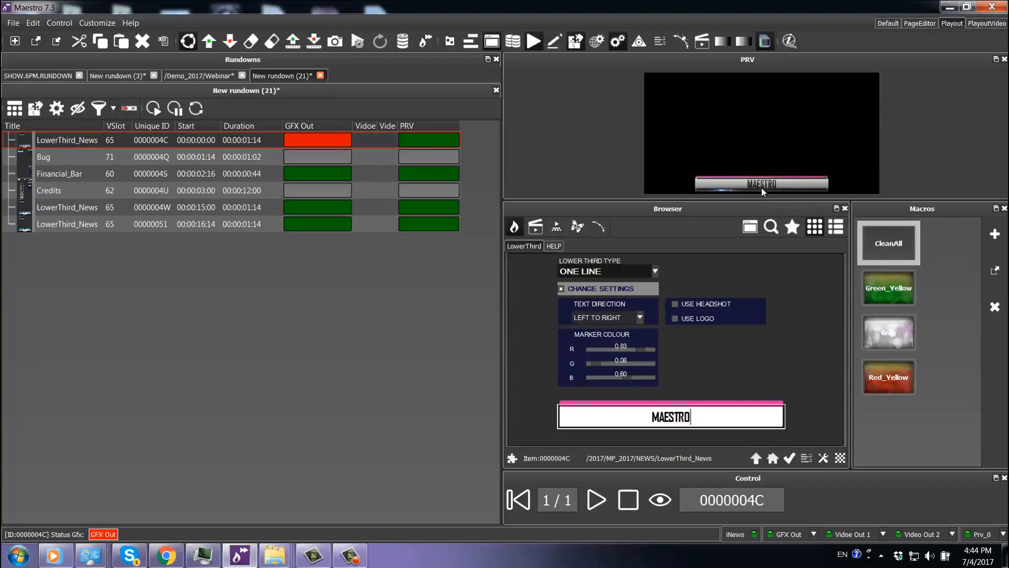
Step: Clear the output with the CleanAll macro, then play out the Opener and first LowerThird item of /Demo_2017/Webinar
click(886, 253)
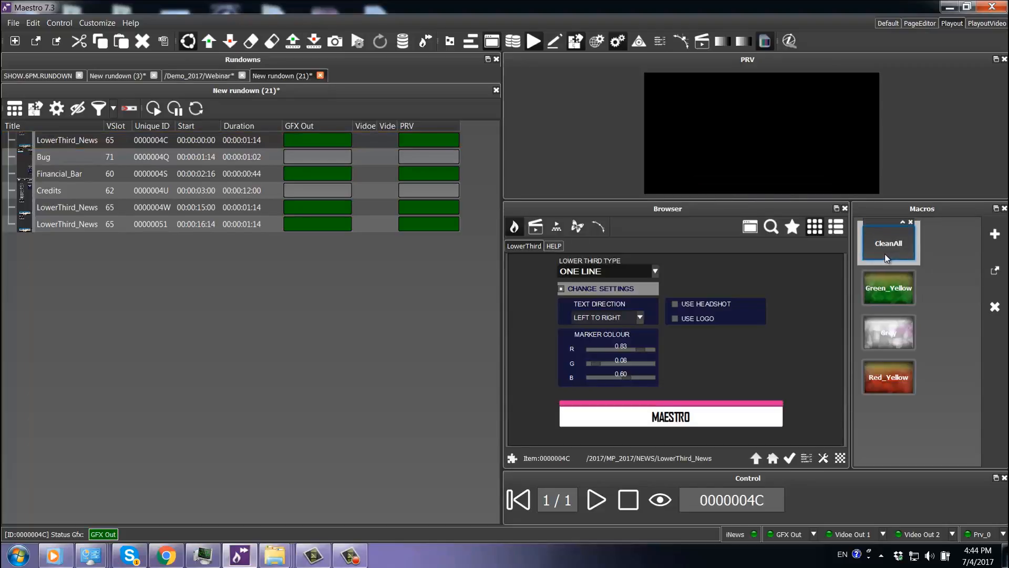
click(221, 77)
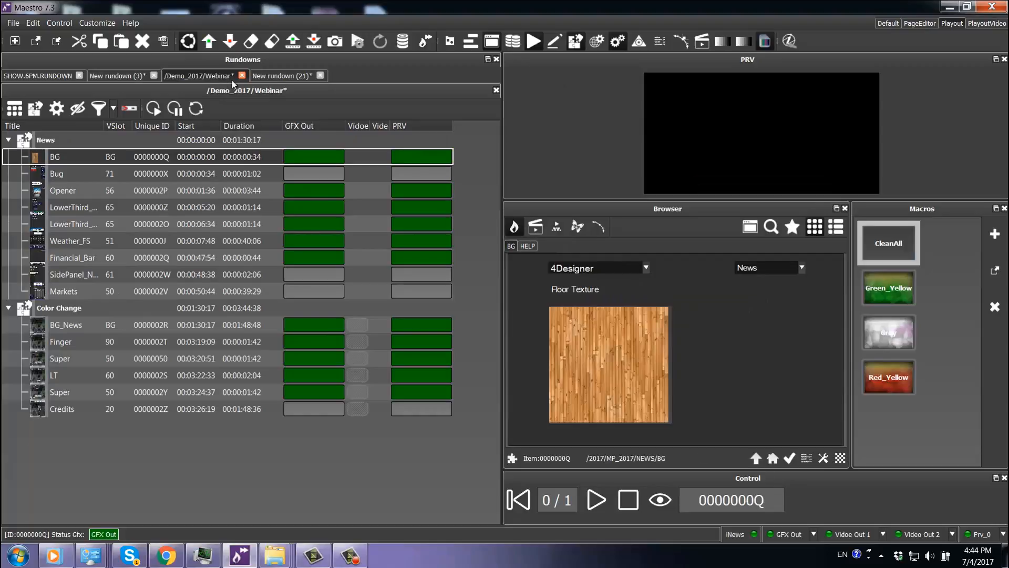
click(189, 190)
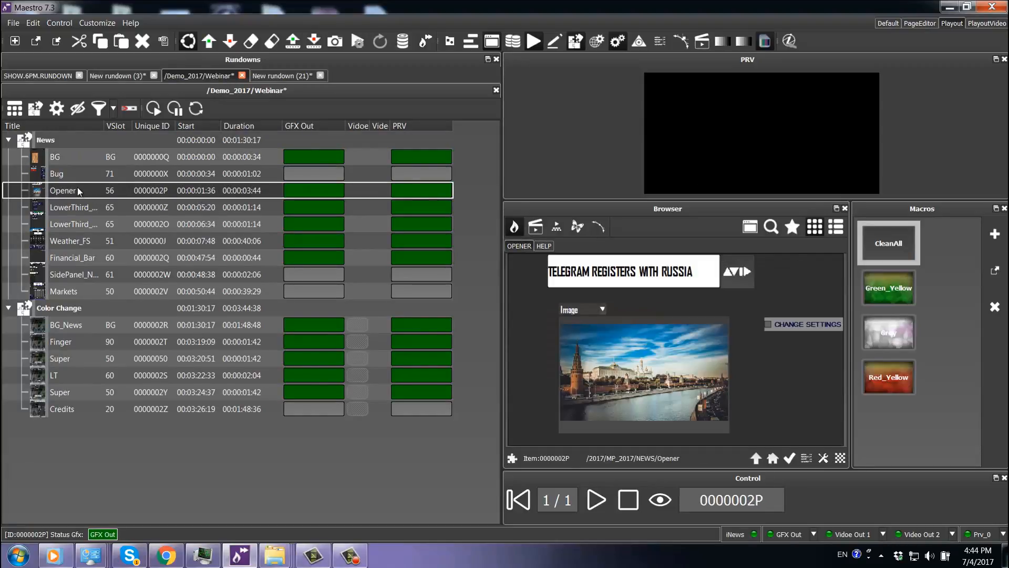
click(597, 500)
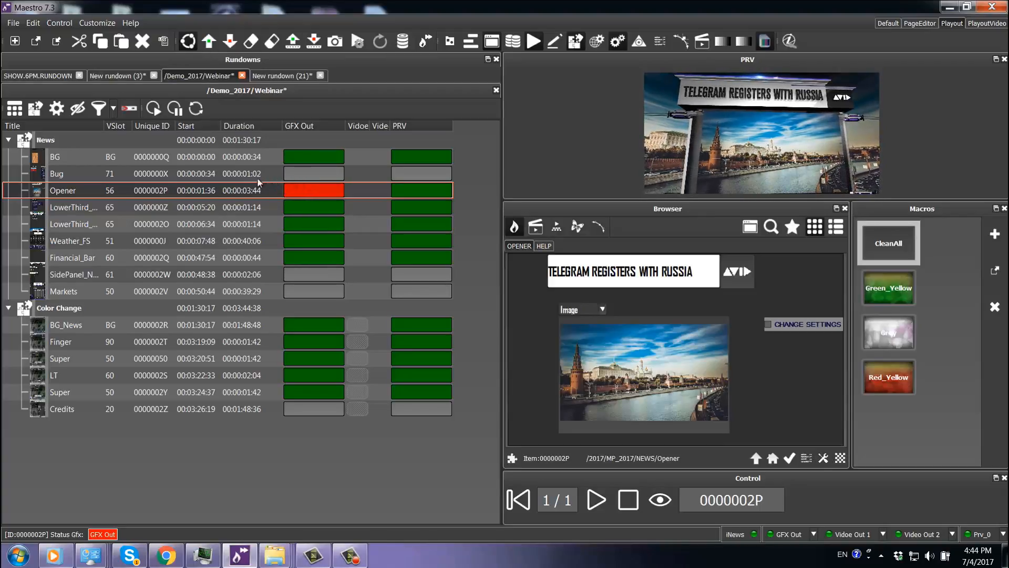
click(158, 207)
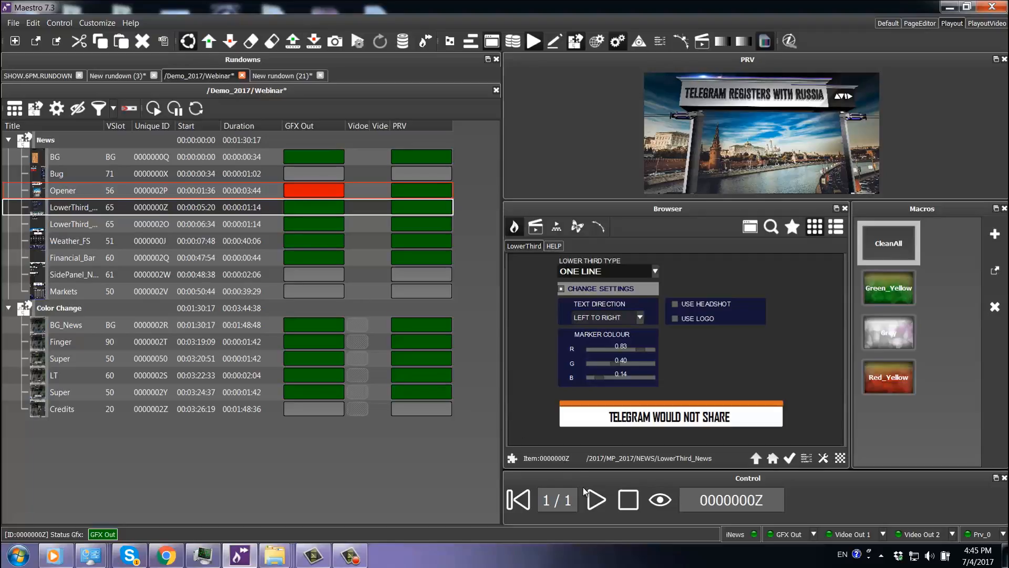
click(592, 502)
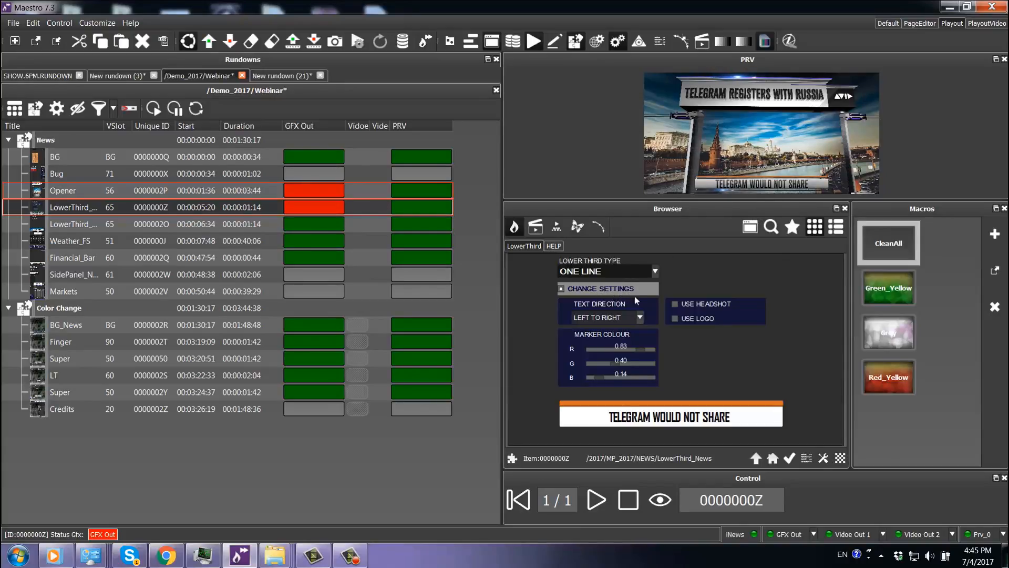
Step: Enable the headshot and logo on the TELEGRAM WOULD NOT SHARE lower third and set its marker colour's R value to 0.27
click(684, 306)
click(687, 318)
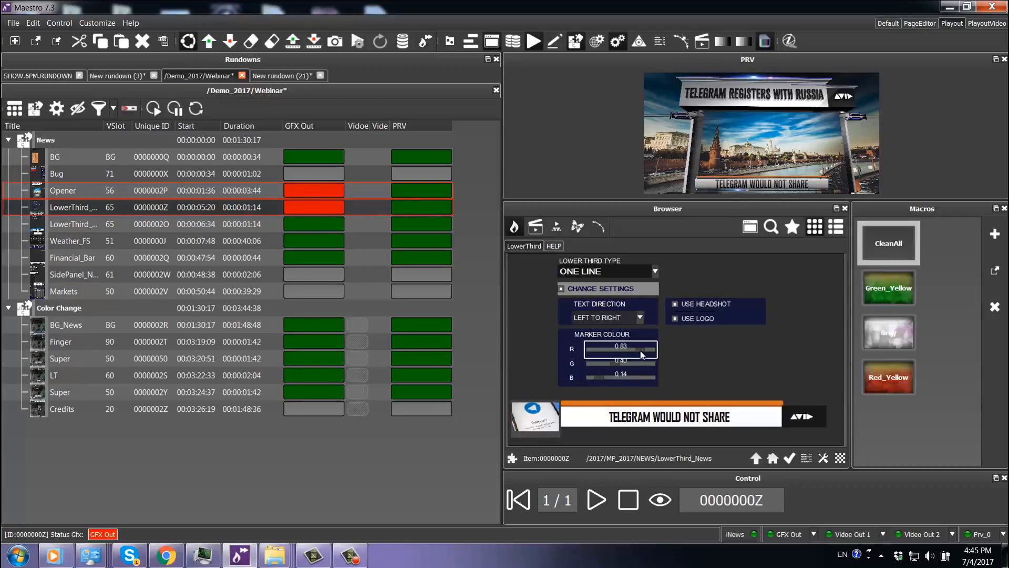
drag(641, 350, 613, 349)
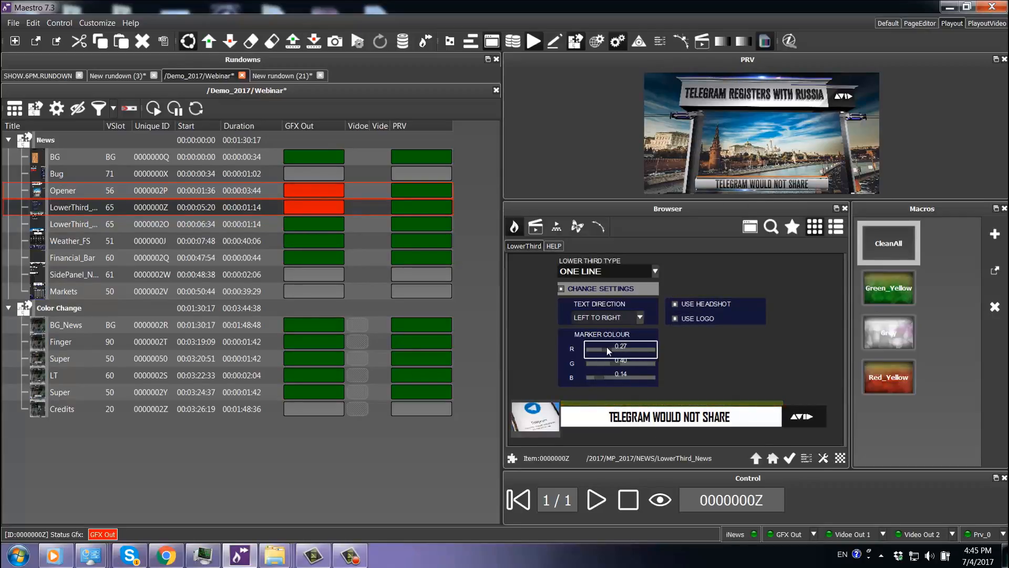
click(765, 418)
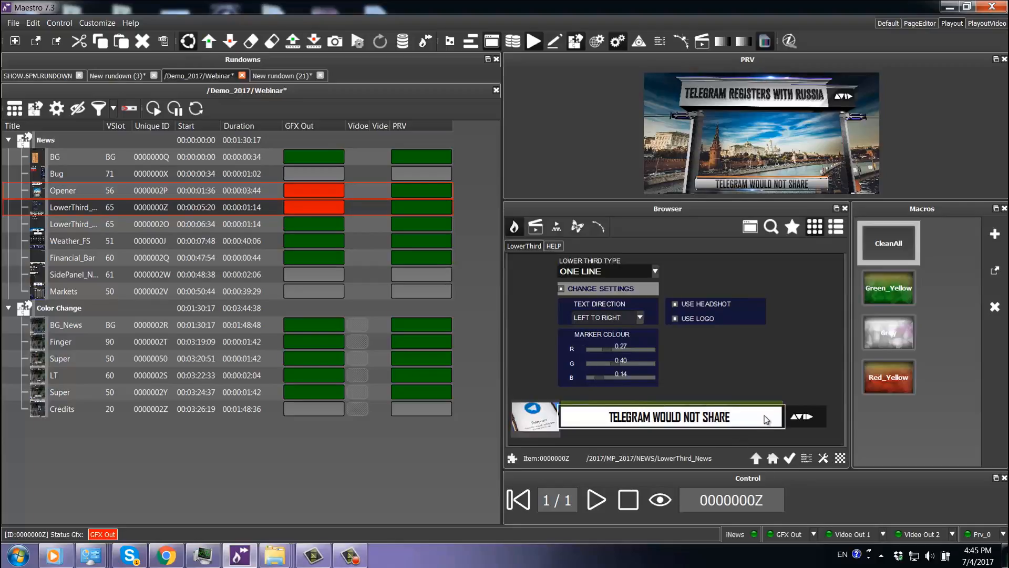
Step: Append !!!! to the TELEGRAM WOULD NOT SHARE headline, take the lower third off air and play it out again
text(!!!!)
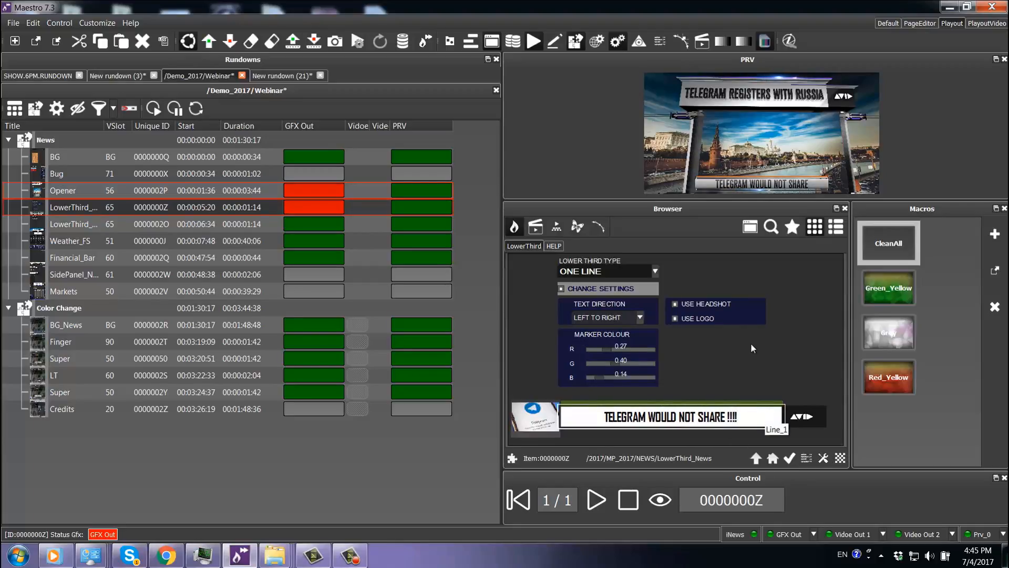
click(600, 498)
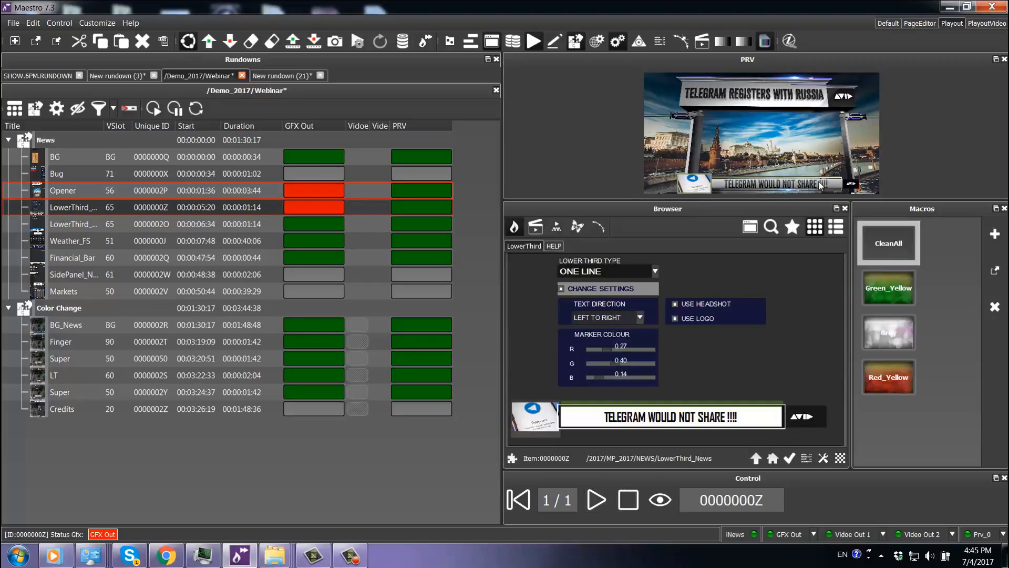
click(635, 504)
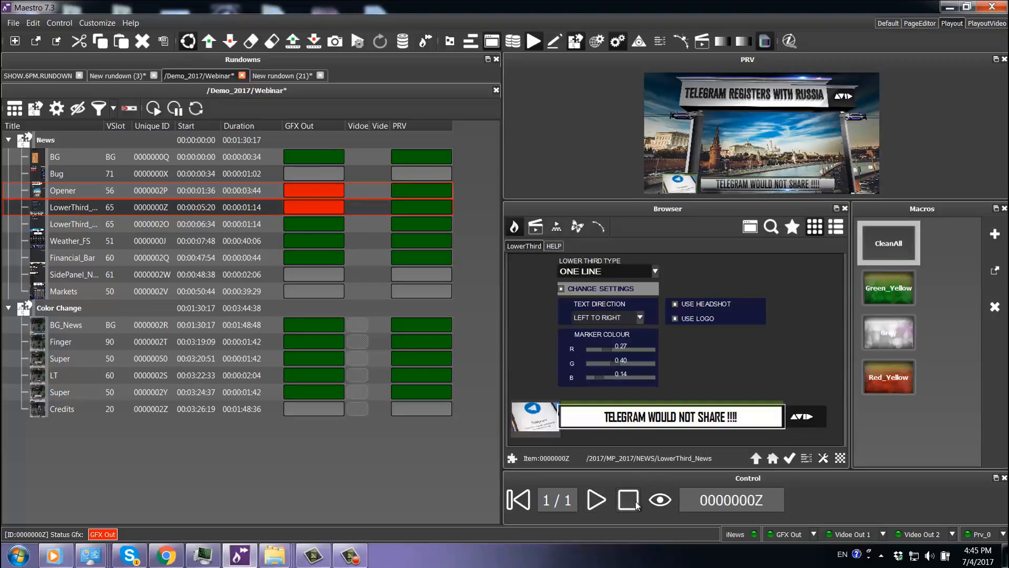
click(597, 503)
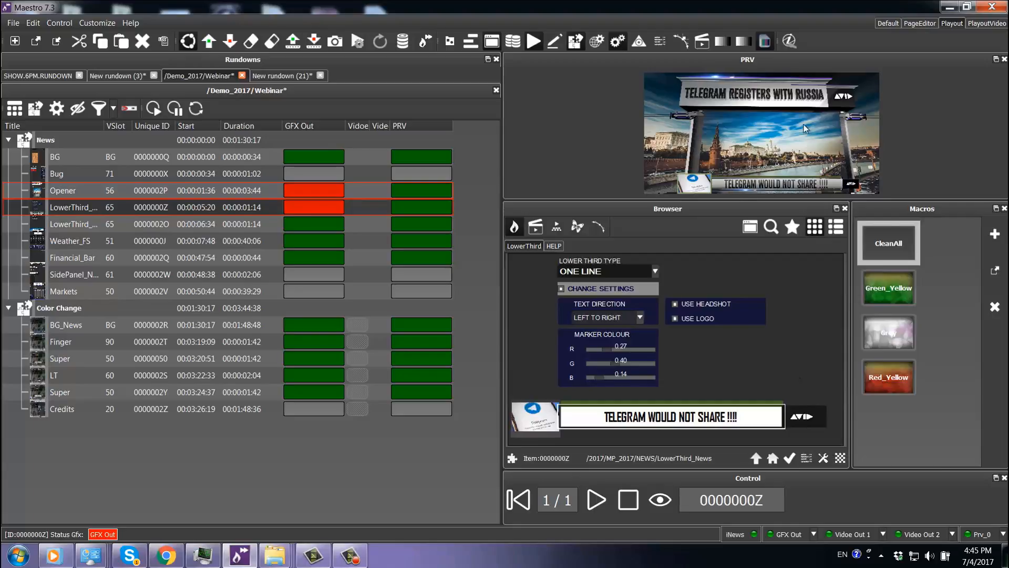
Step: Play out the Weather_FS and Financial_Bar items of the News group
click(98, 248)
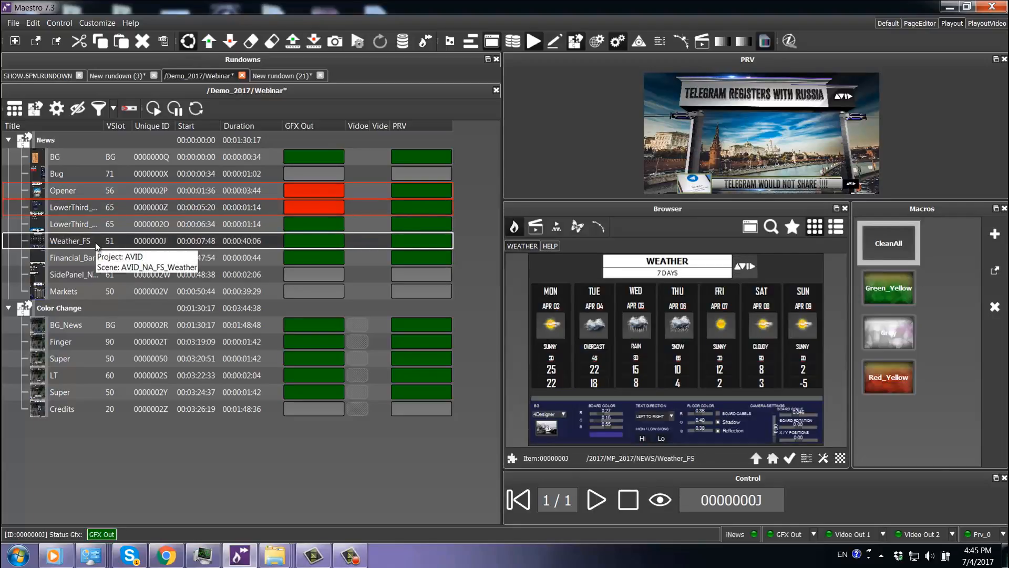
click(592, 500)
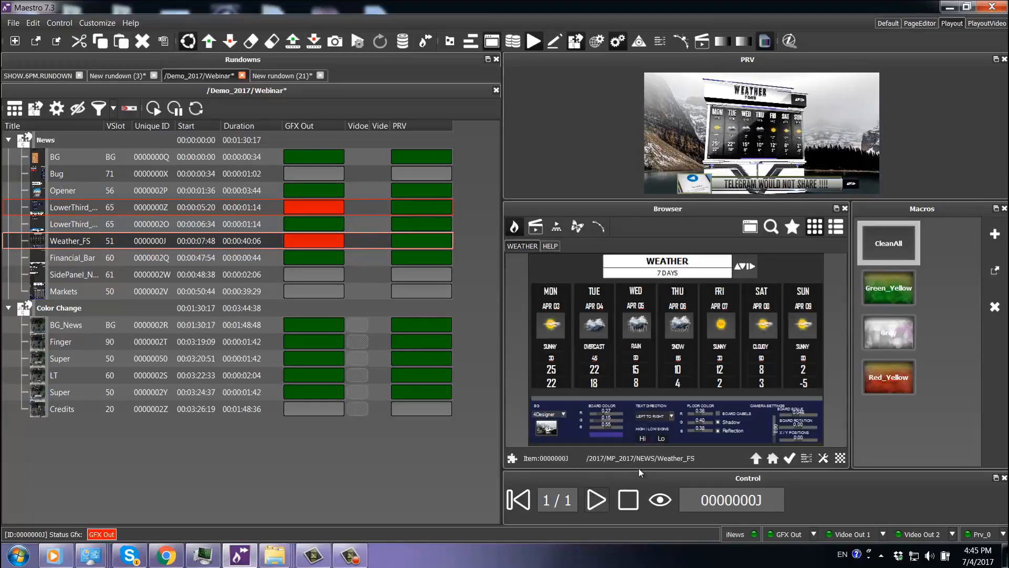
click(80, 257)
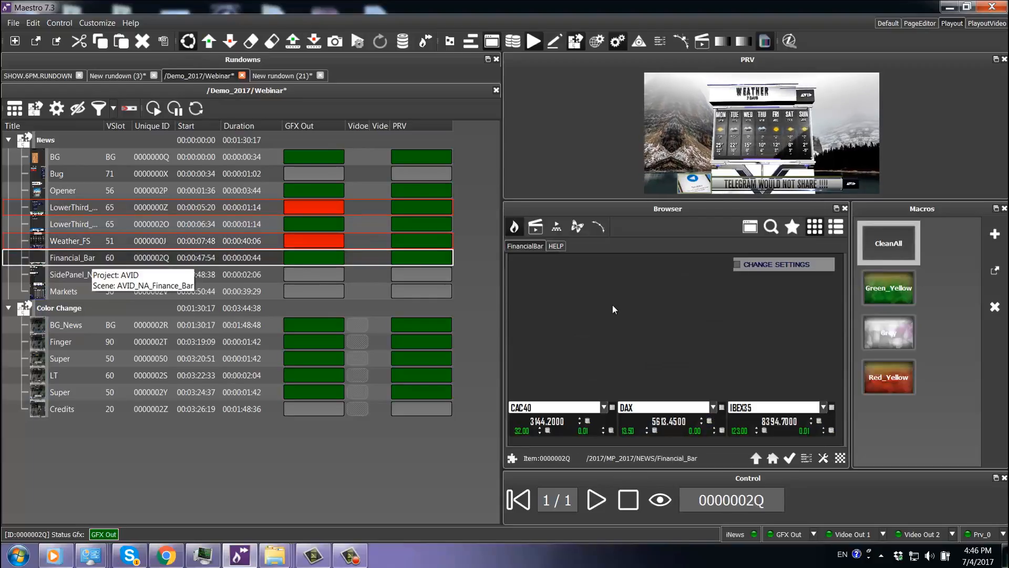
click(592, 503)
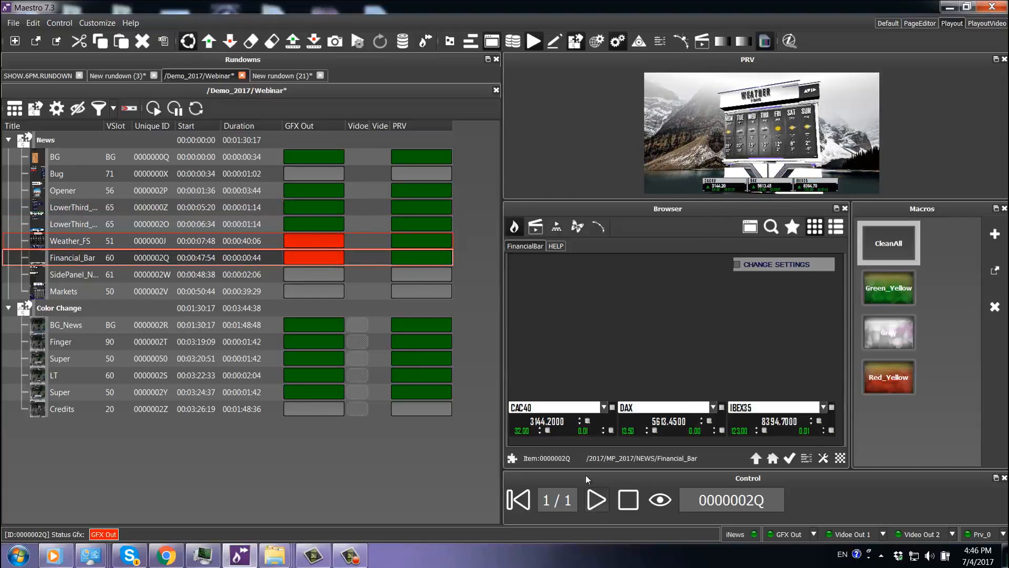
Step: Try FTSE100 and DAX as the first index of the financial bar
click(547, 410)
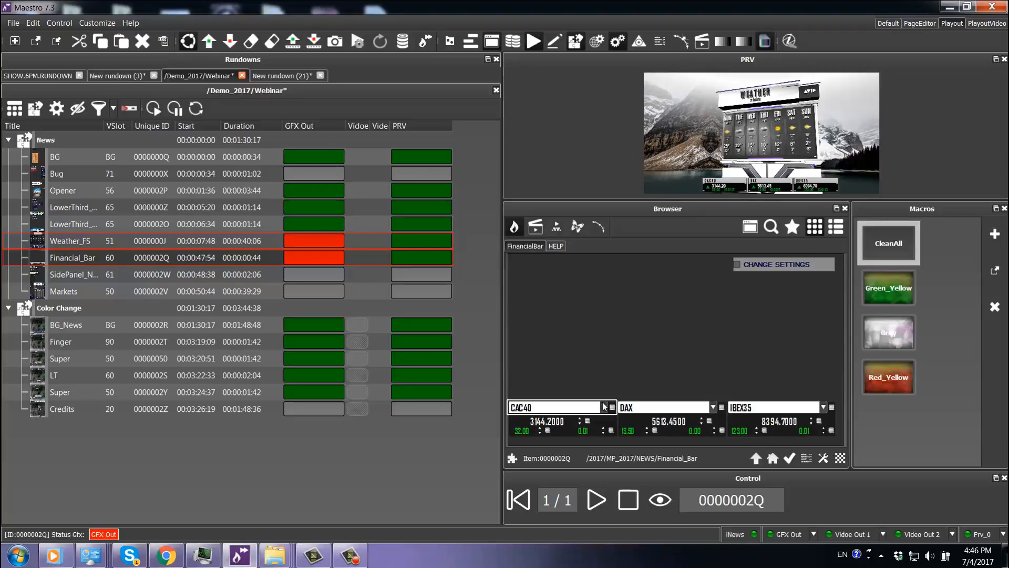
key(BackSpace)
key(BackSpace)
key(BackSpace)
key(BackSpace)
key(BackSpace)
text(FTSE100)
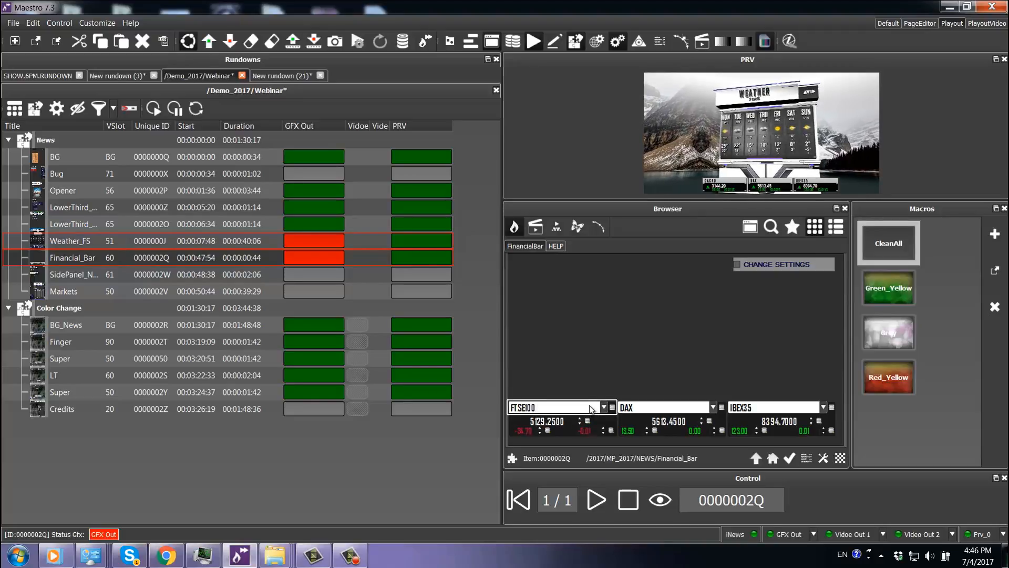
key(BackSpace)
key(BackSpace)
key(BackSpace)
key(BackSpace)
key(BackSpace)
key(BackSpace)
key(BackSpace)
text(DAX)
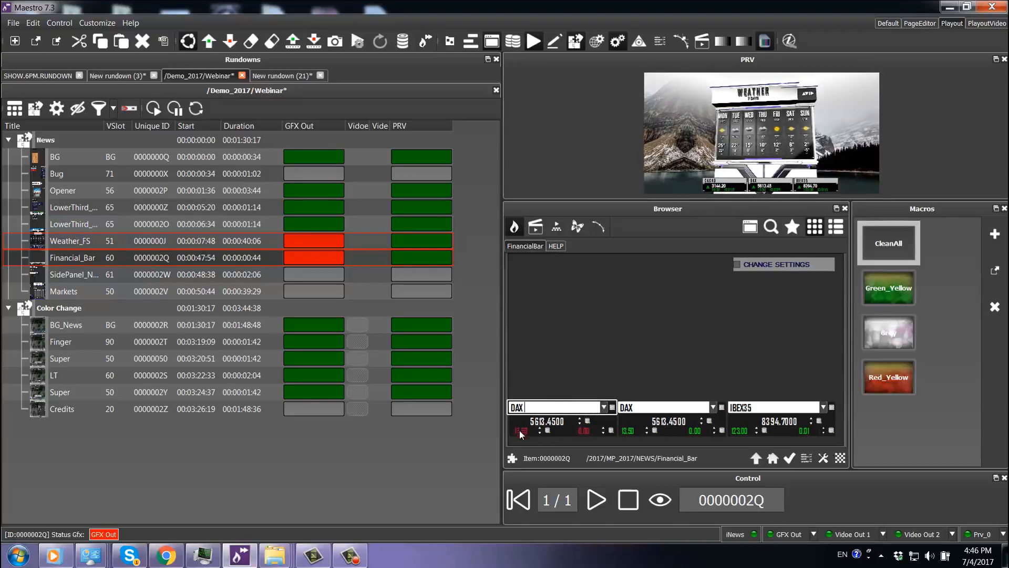
Step: Set the first index of the financial bar to S&P500
key(BackSpace)
key(BackSpace)
key(BackSpace)
text(S&P500)
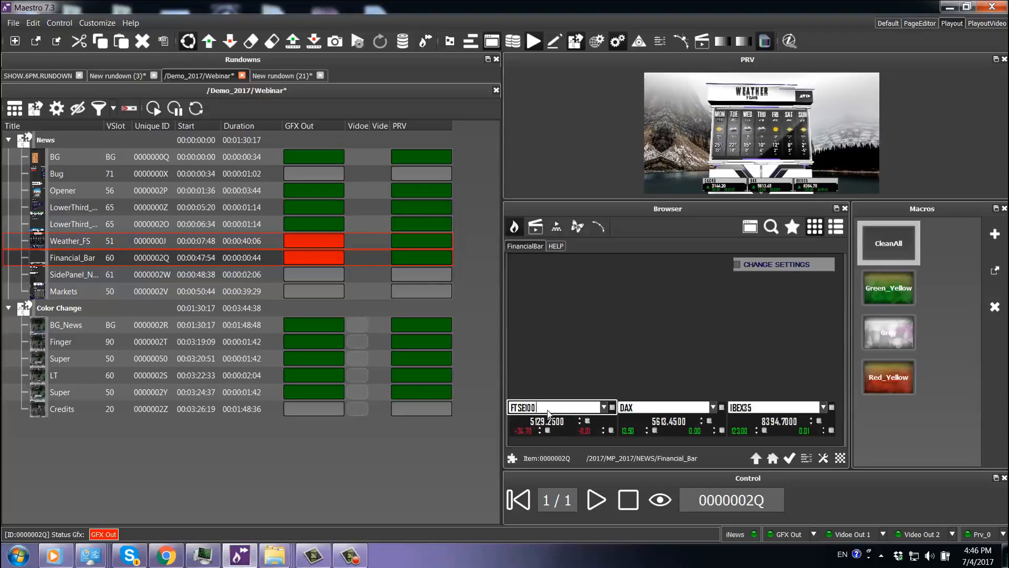
scroll(547, 414, down, 1)
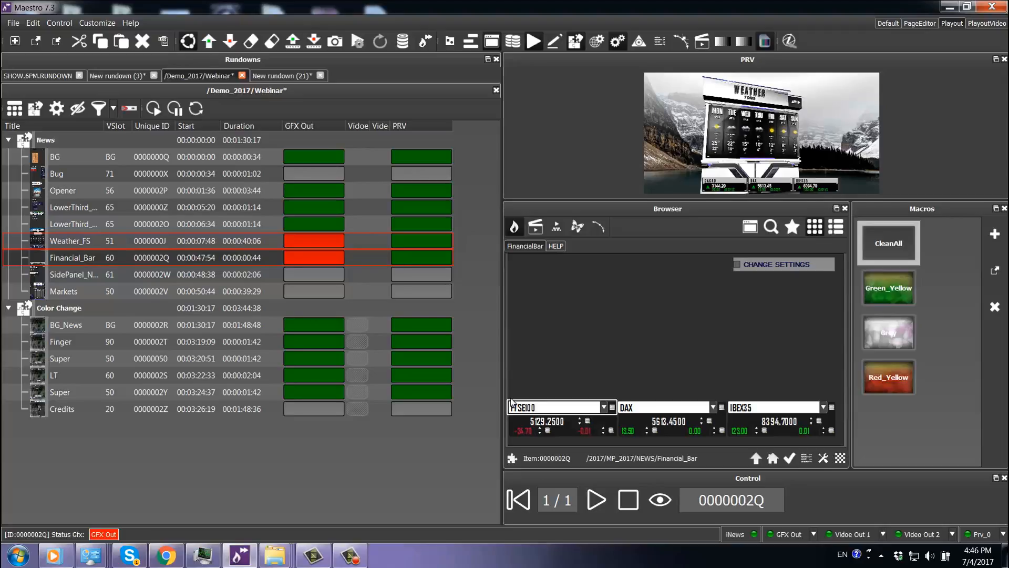
scroll(571, 405, down, 1)
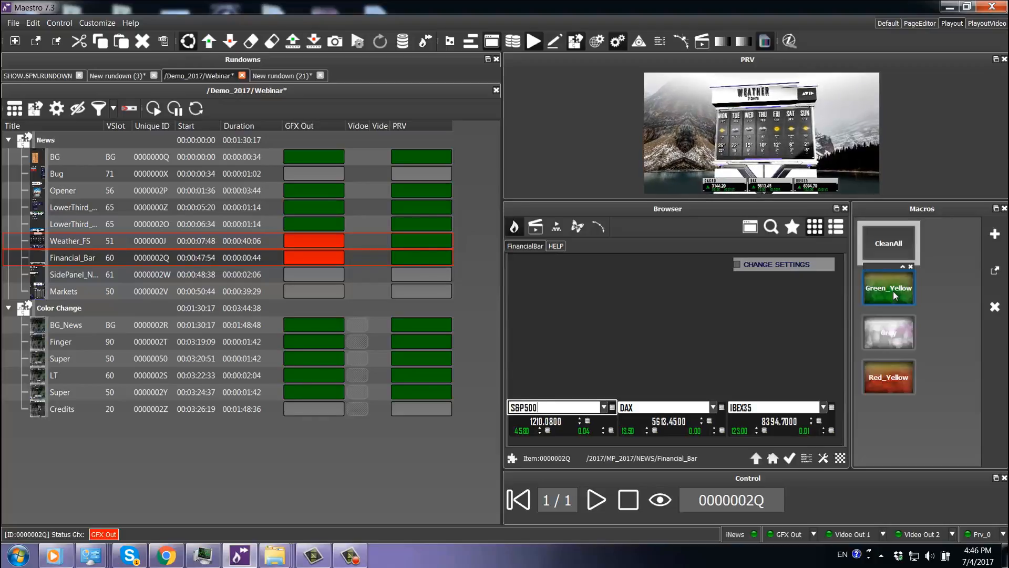
Step: Run the CleanAll and Green_Yellow macros, and play out the BG_News item of the Color Change group
click(895, 246)
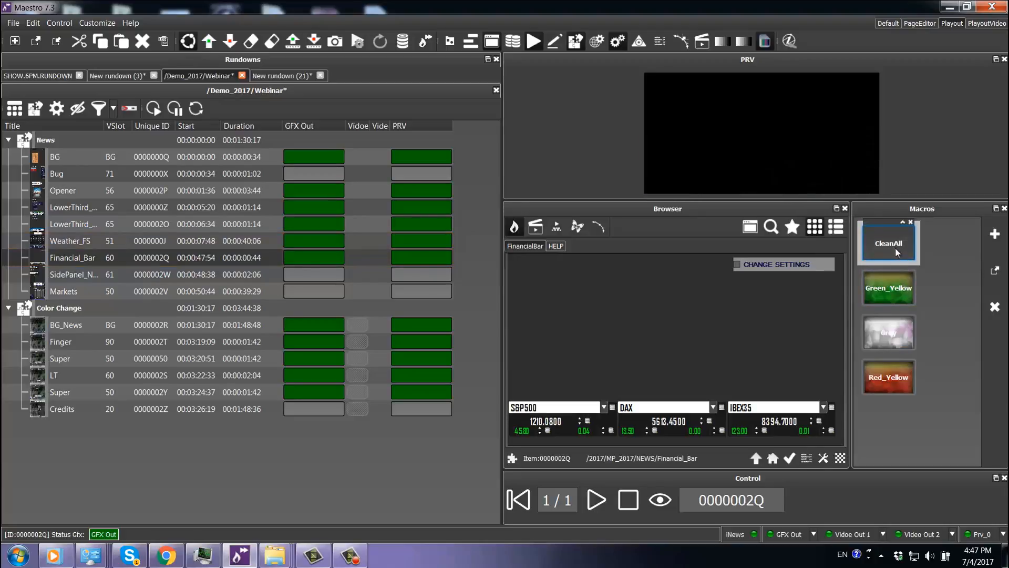
click(905, 292)
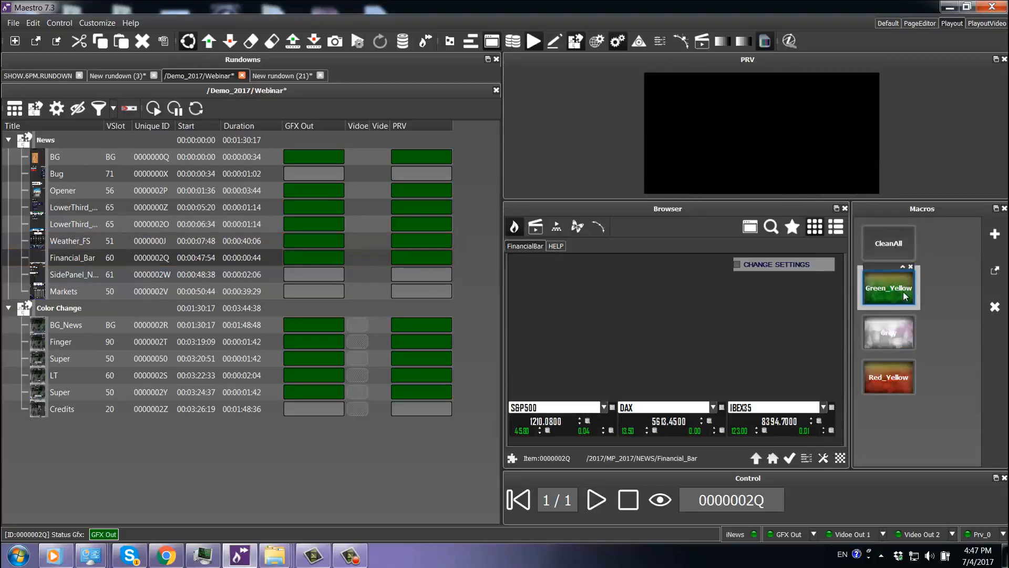
click(236, 325)
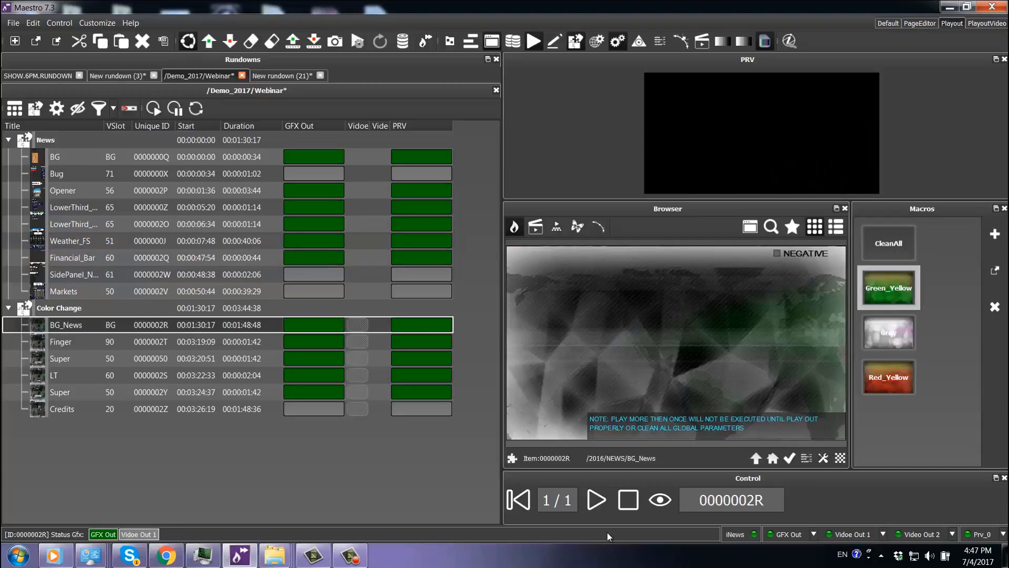
click(589, 505)
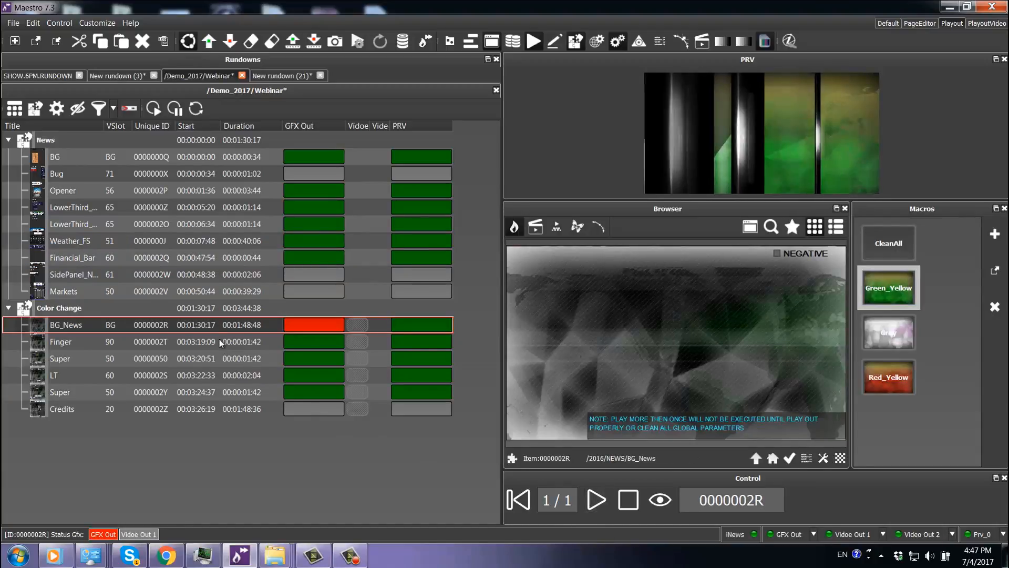
Step: Play out the Finger and first Super items of Color Change over the green-yellow background
click(219, 339)
click(599, 504)
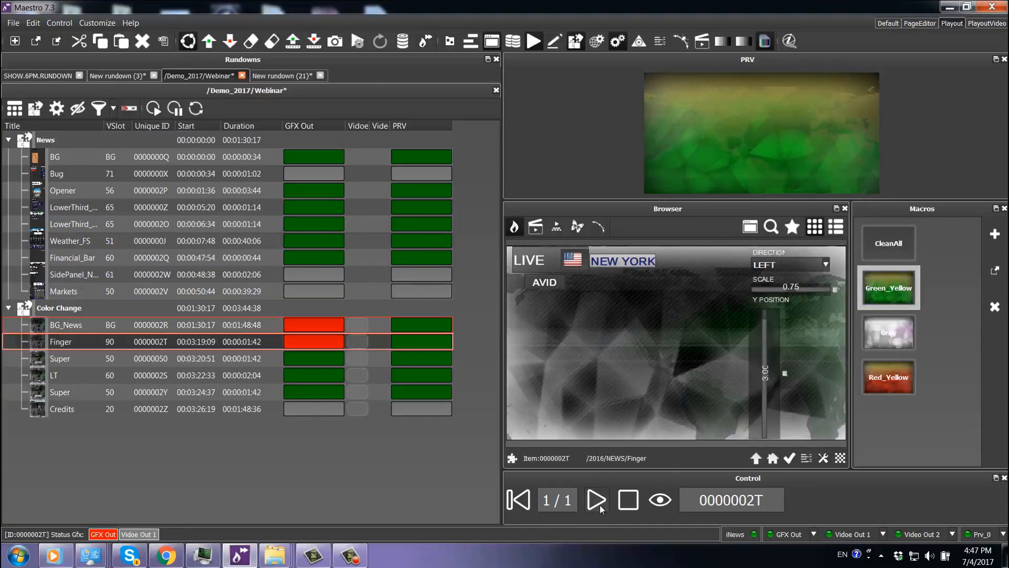
click(183, 358)
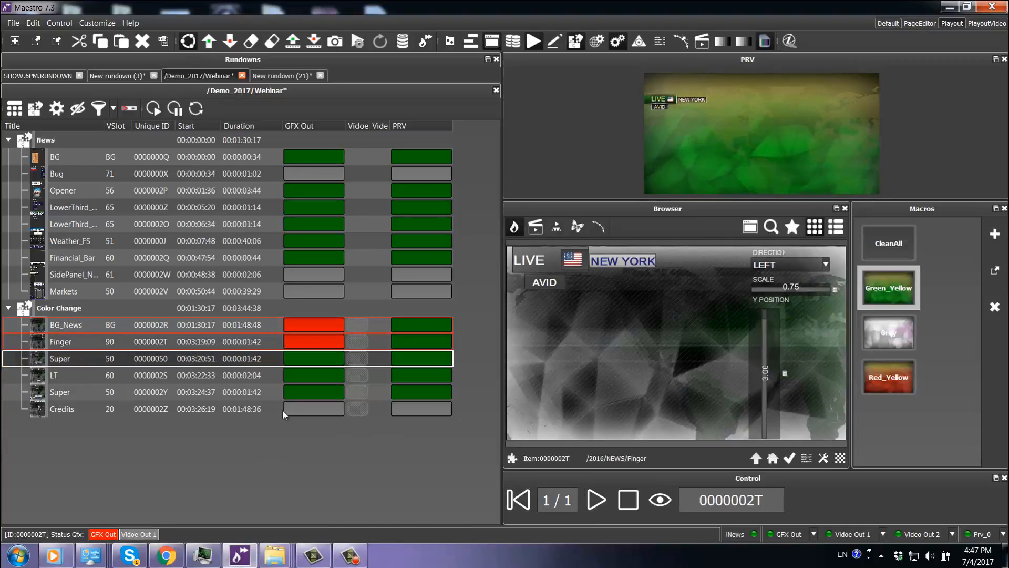
click(596, 501)
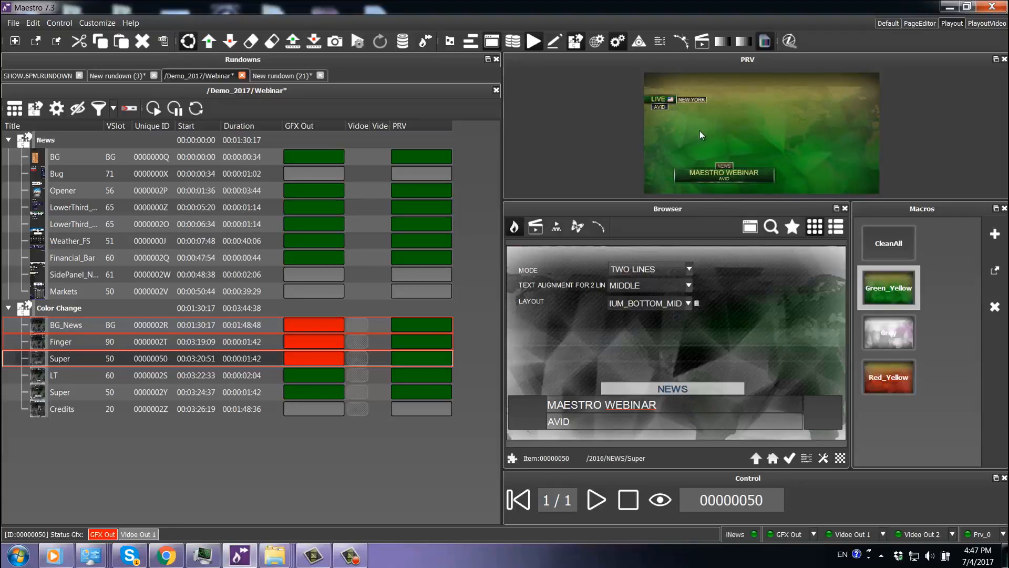
Step: Run the CleanAll and Red_Yellow macros, and play out the BG_News item again
click(878, 236)
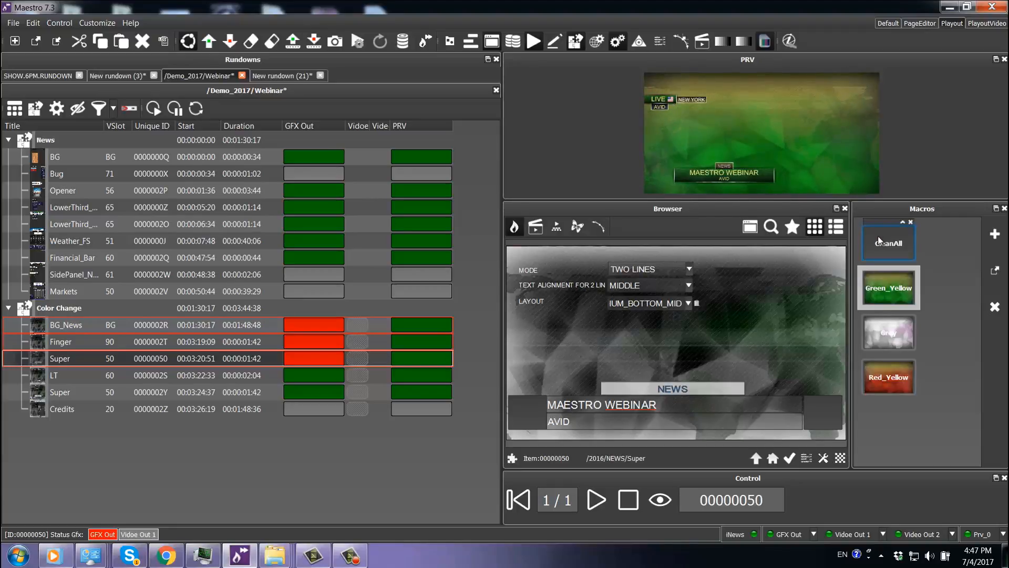
click(902, 388)
click(239, 328)
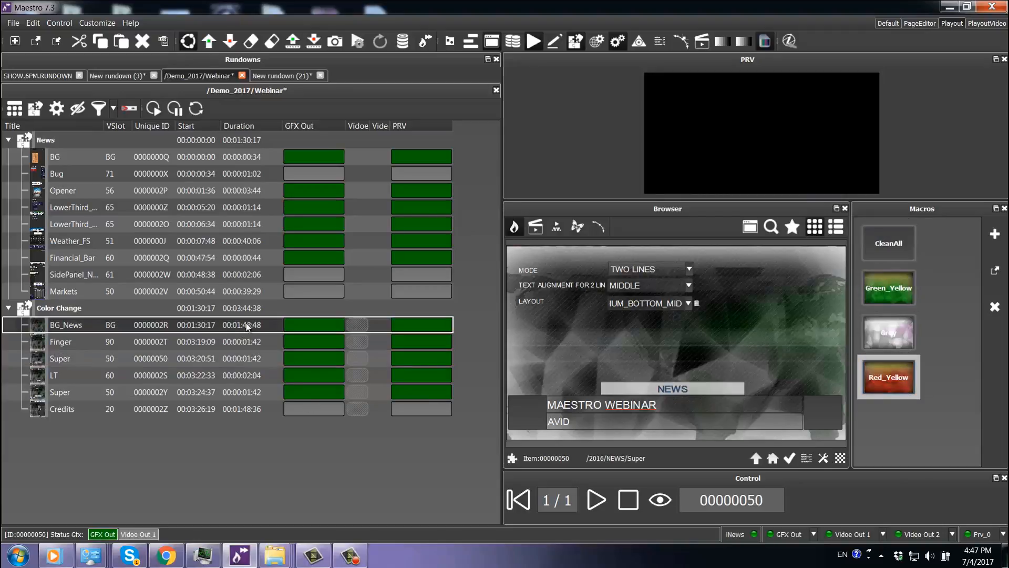
click(589, 504)
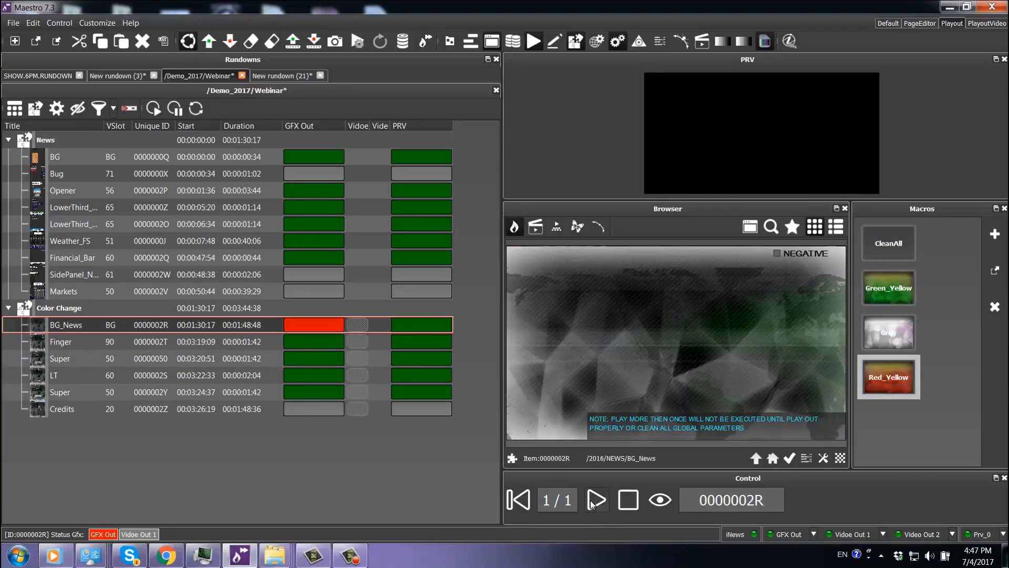
Step: Play out the Finger and first Super items of Color Change over the red-yellow background
click(259, 340)
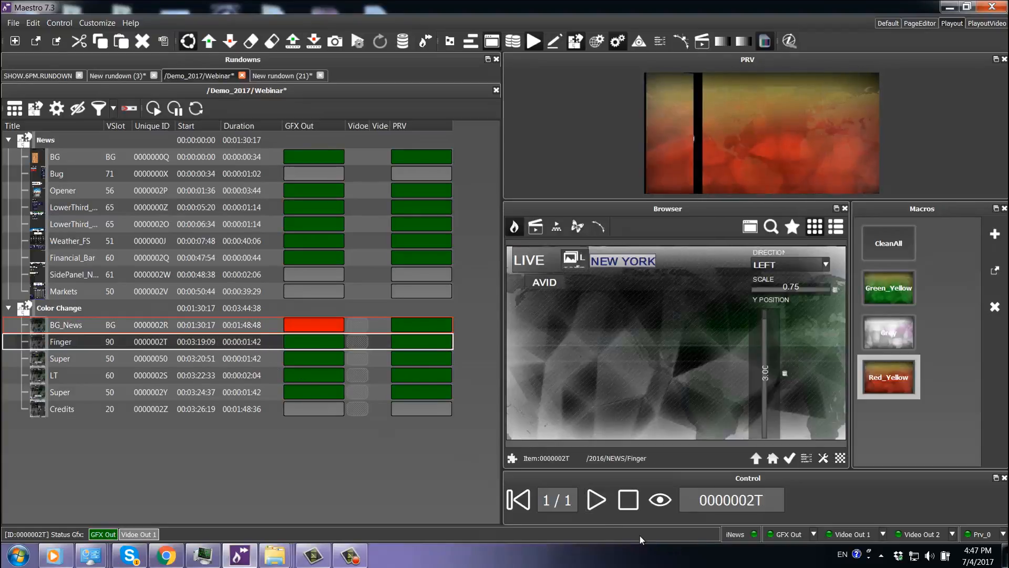
click(597, 502)
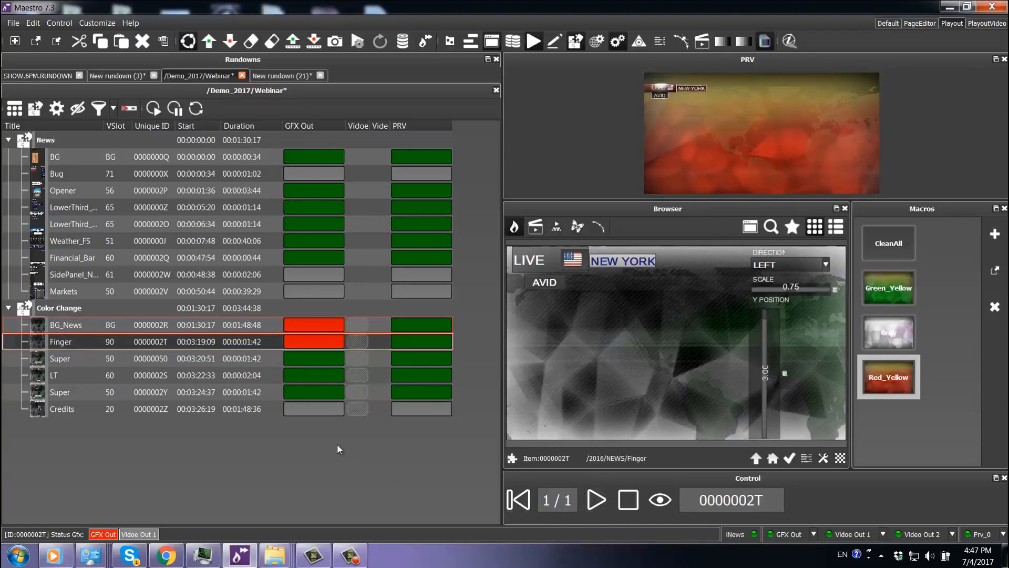
click(251, 362)
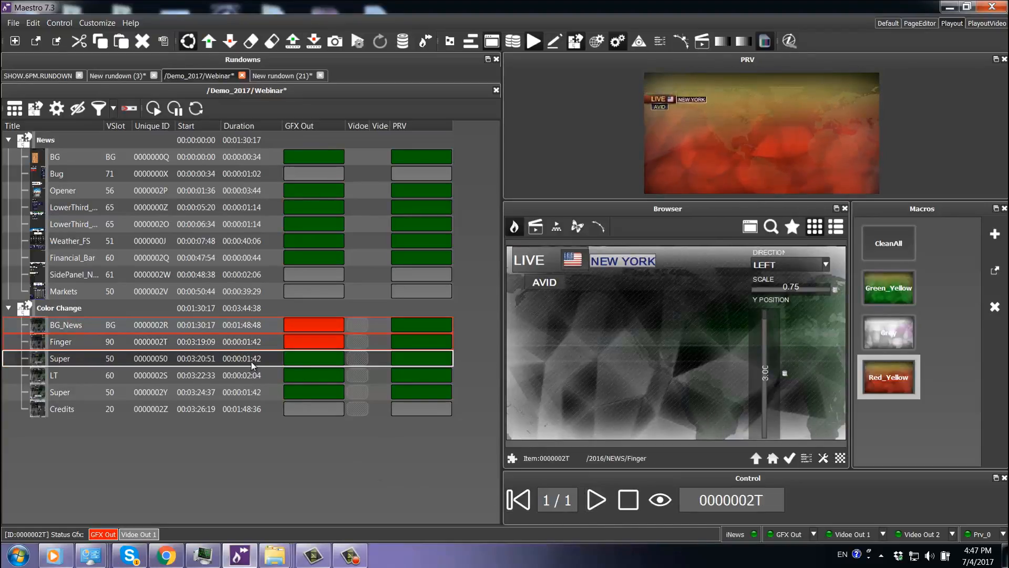
click(597, 502)
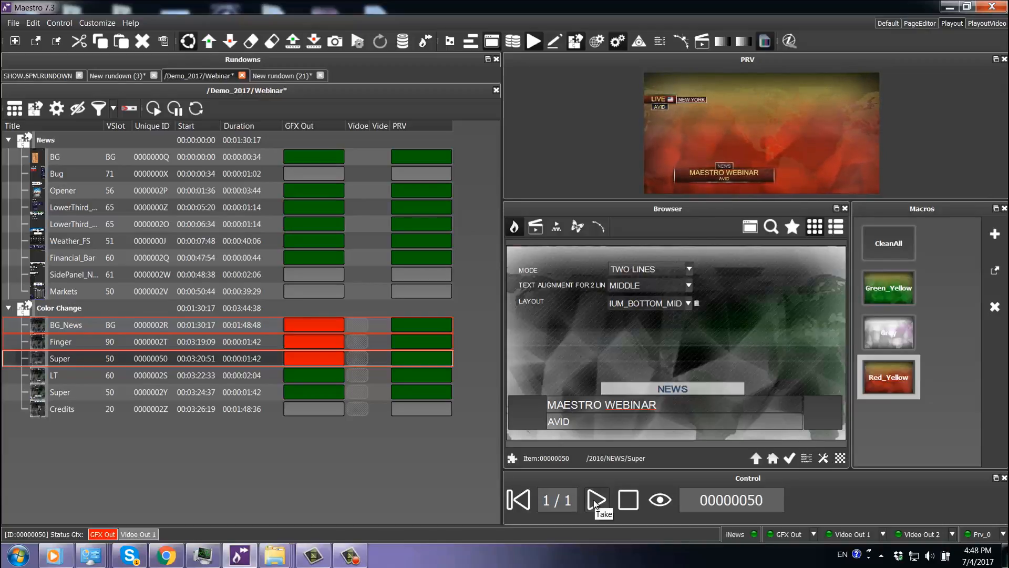
Step: In the PlayoutVideo layout, load the Guinness Slide.mov clip from the M:/1080i50 folder and play it in the clip player
click(989, 24)
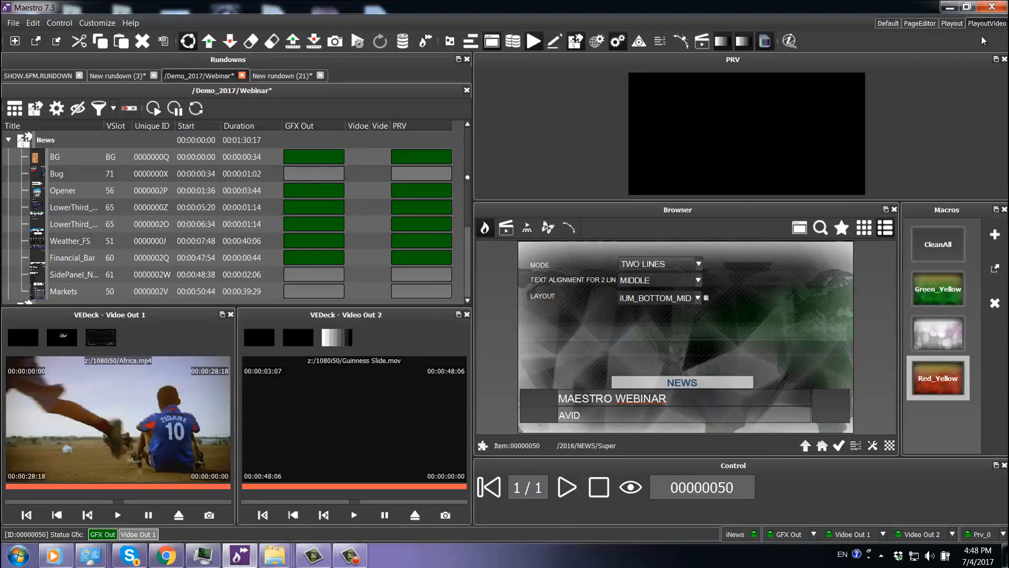
click(506, 229)
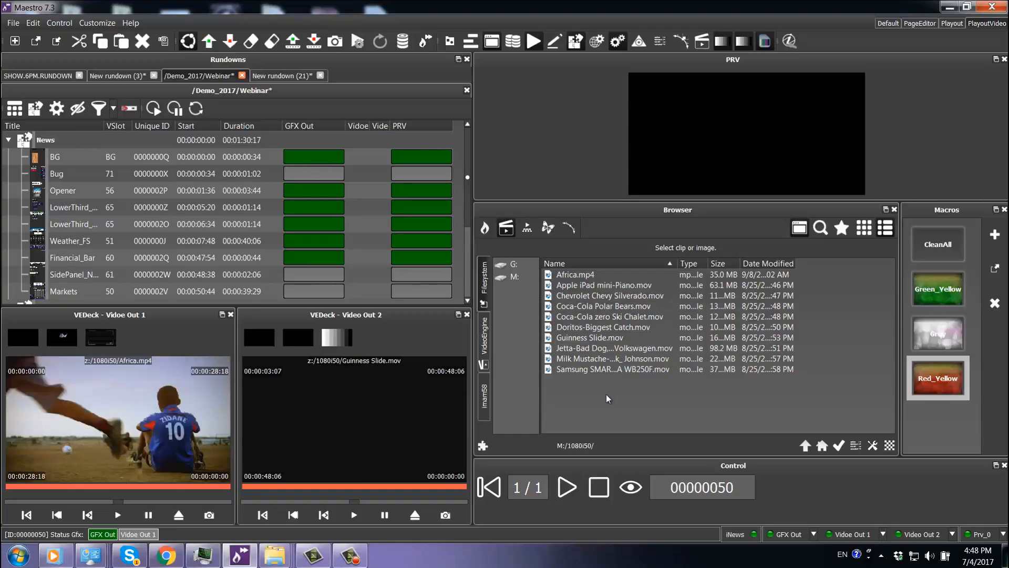
double_click(582, 339)
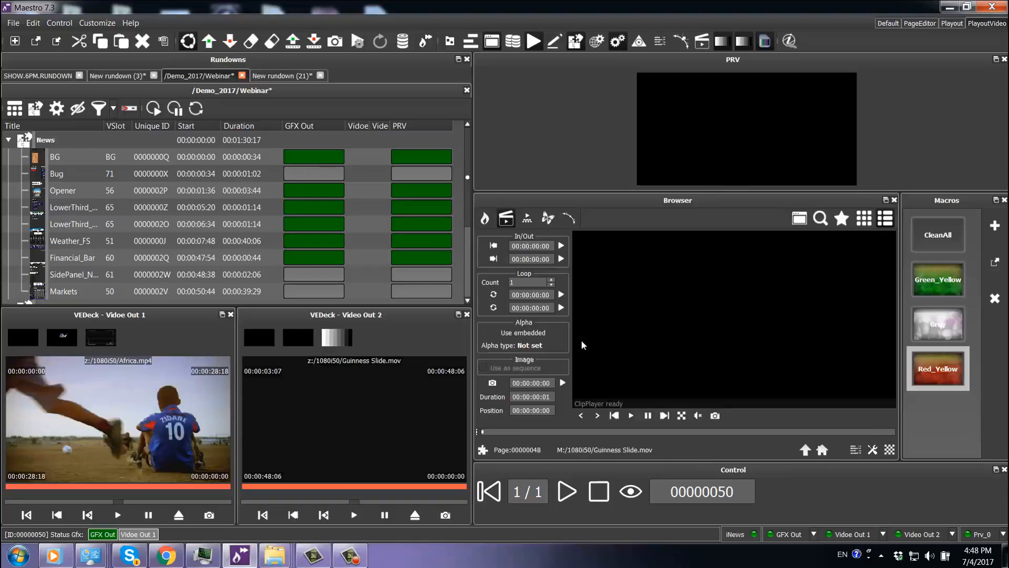
click(632, 416)
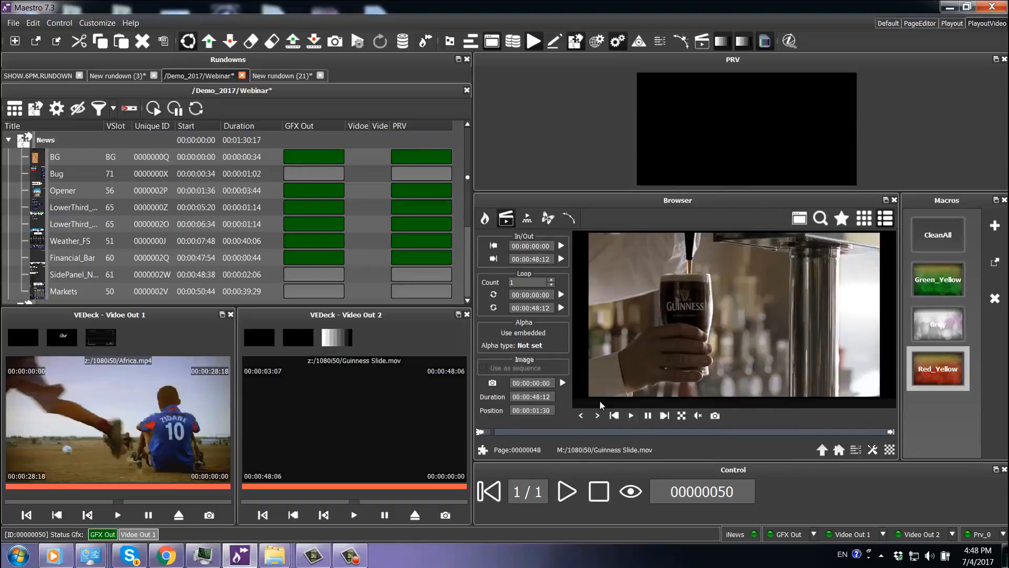
Step: Set the Guinness clip's in point at 00:00:03:18, its loop count to 1 and its thumbnail frame at 00:00:16:30
click(494, 246)
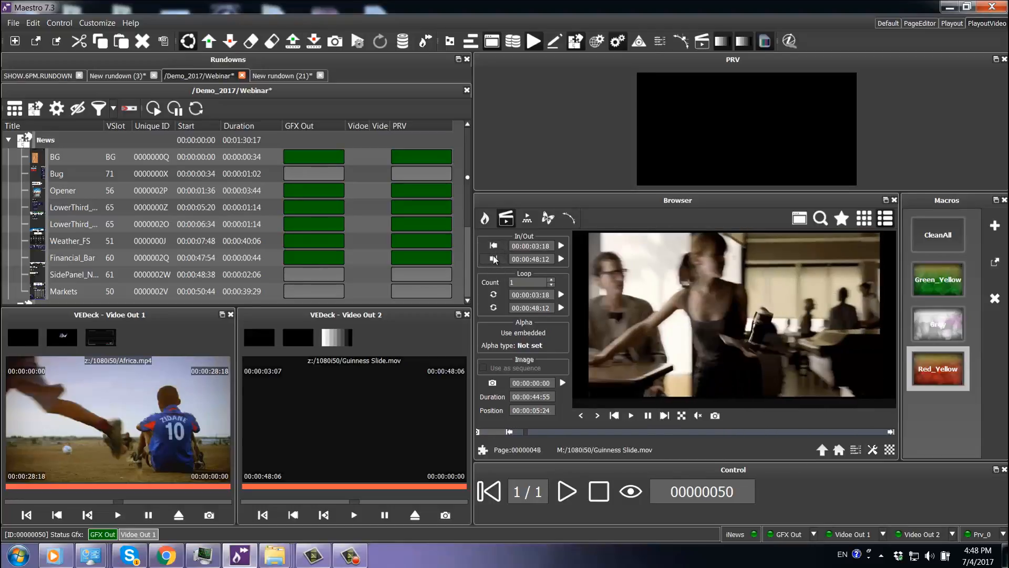
click(509, 282)
text(1)
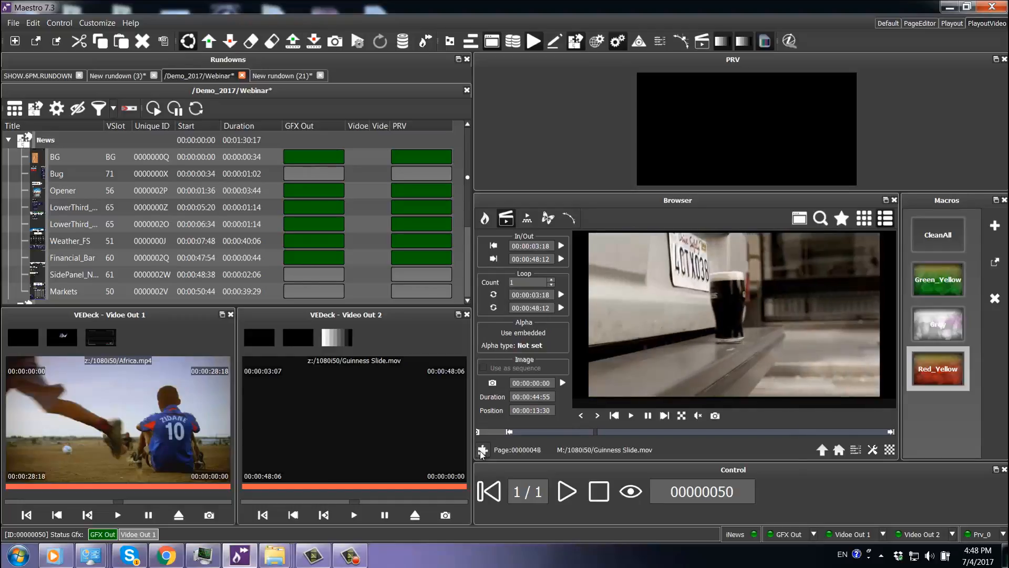
click(493, 383)
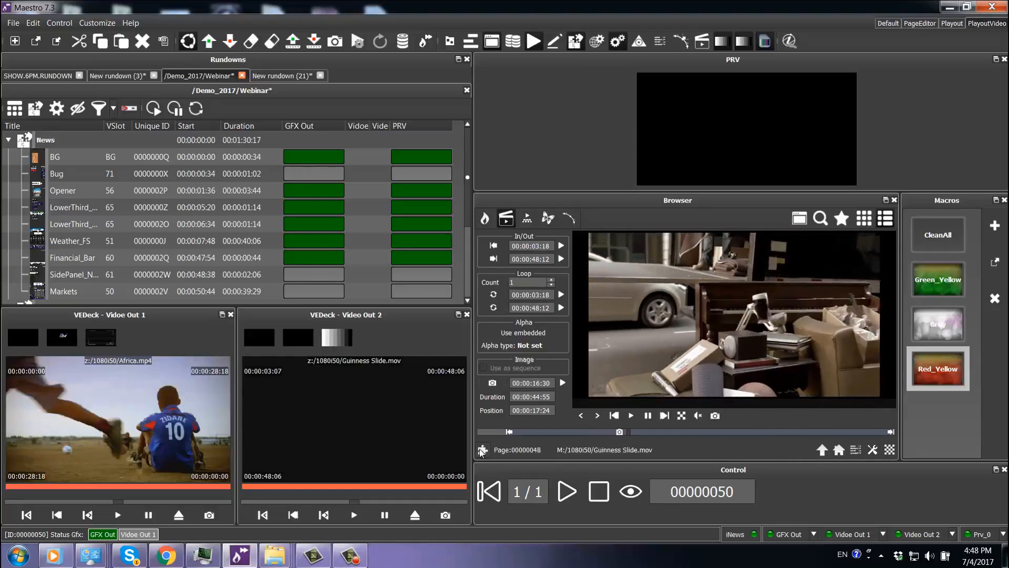
Step: Add the Guinness Slide clip above Weather_FS in the Webinar rundown's News story, then cue and play it on both video outputs
drag(94, 243, 78, 229)
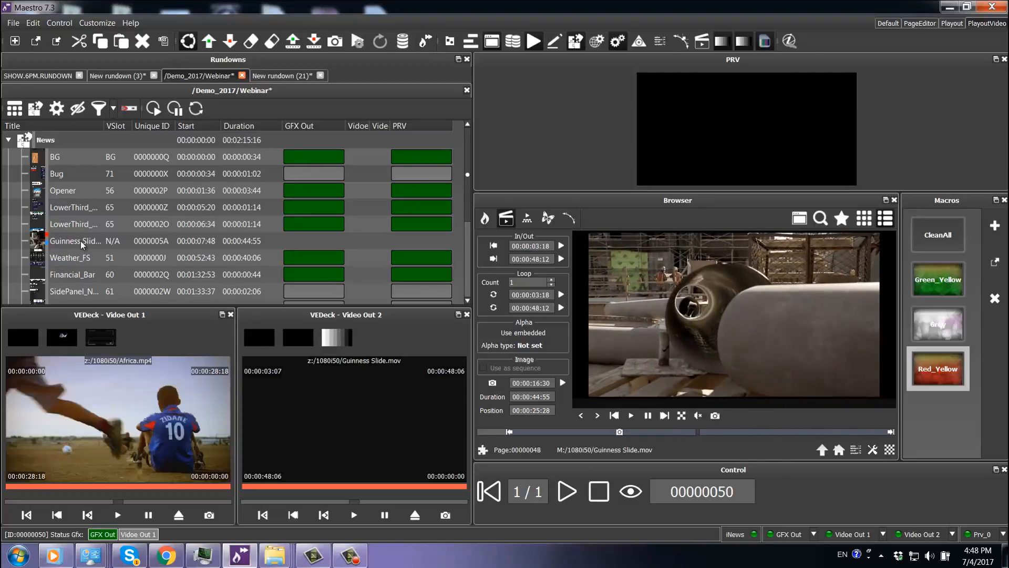
click(81, 241)
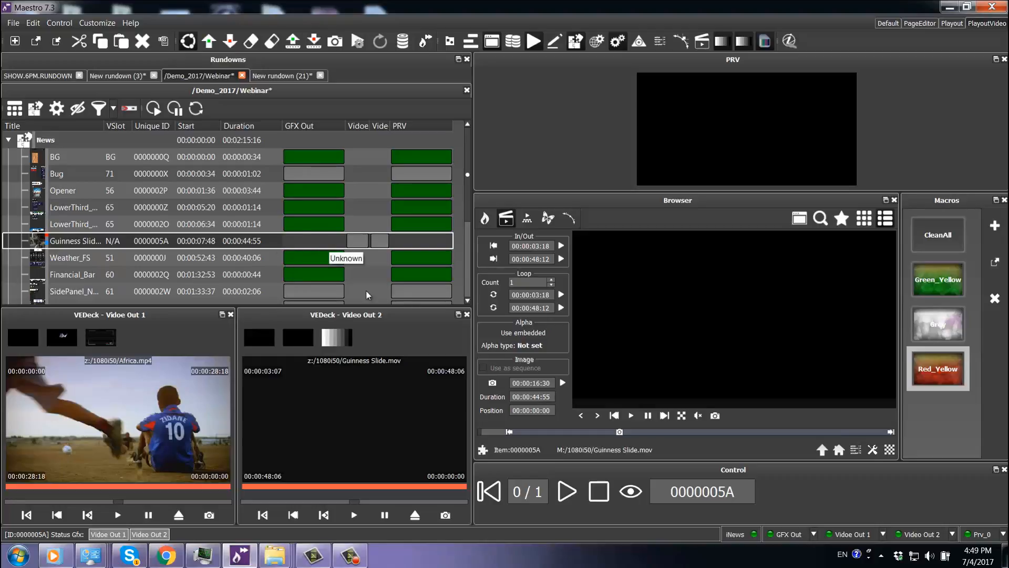
click(489, 493)
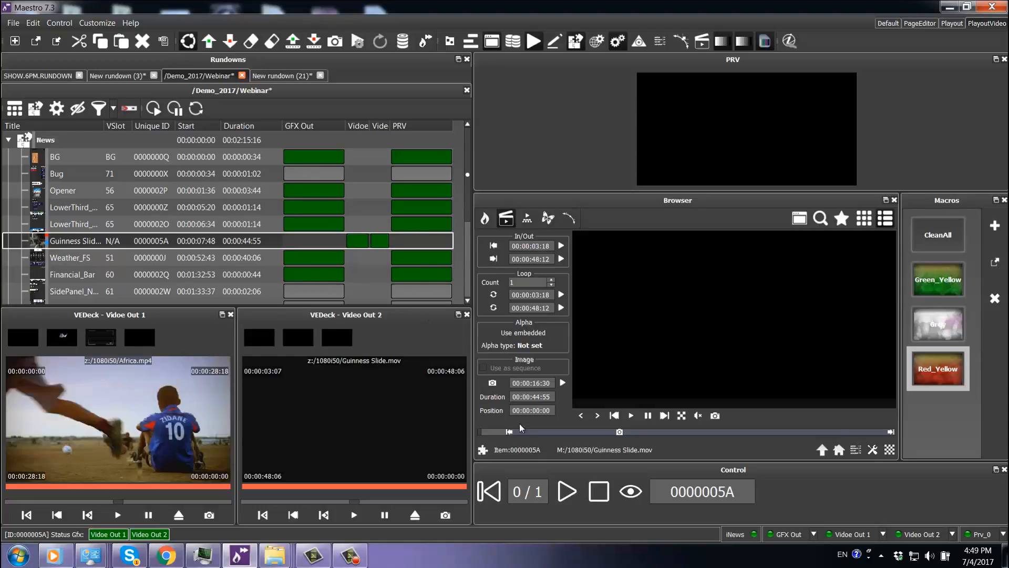
click(561, 497)
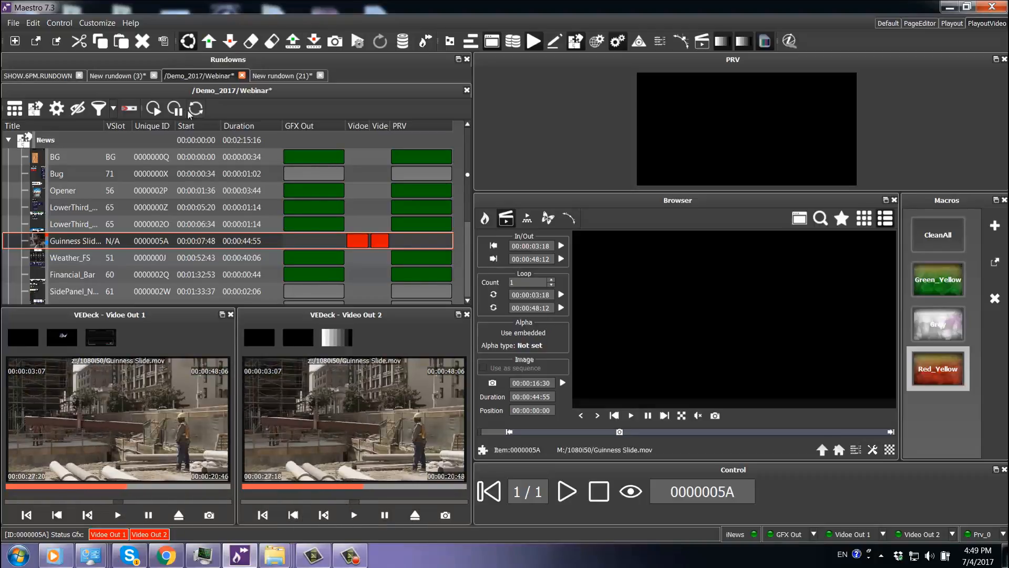
Step: In New rundown (3), cue the Africa.mp4 clip on Video Out 1
click(143, 78)
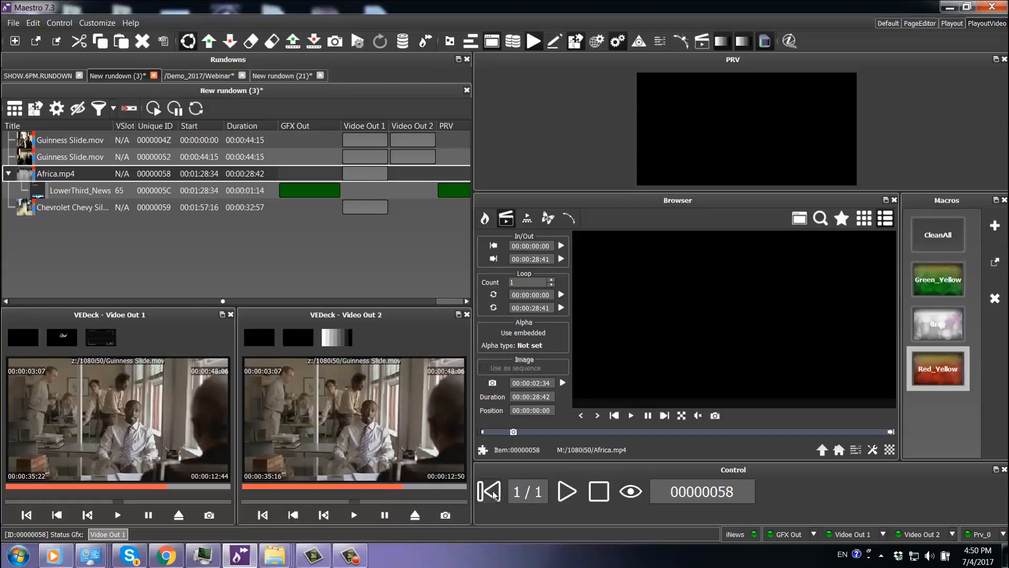
click(380, 175)
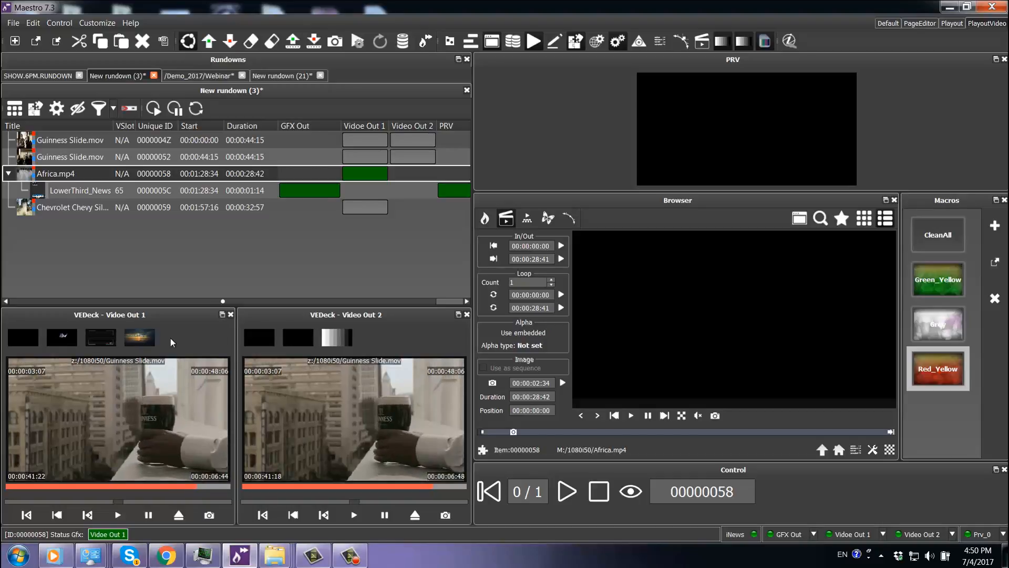
mouse_move(150, 337)
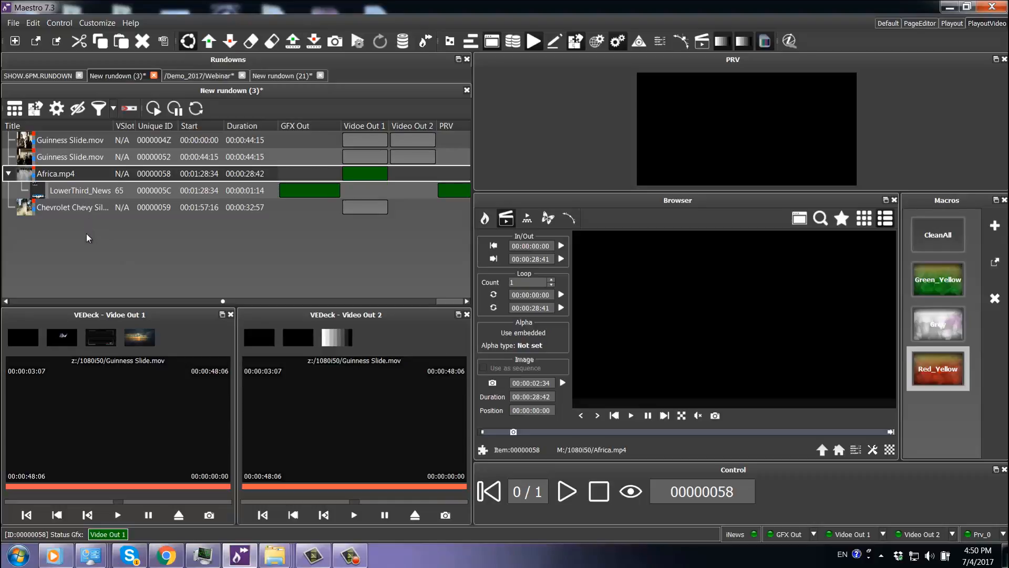
Step: Nest a LowerThird_News graphic under the Chevrolet clip, checking it by collapsing and expanding the clip's group
click(81, 213)
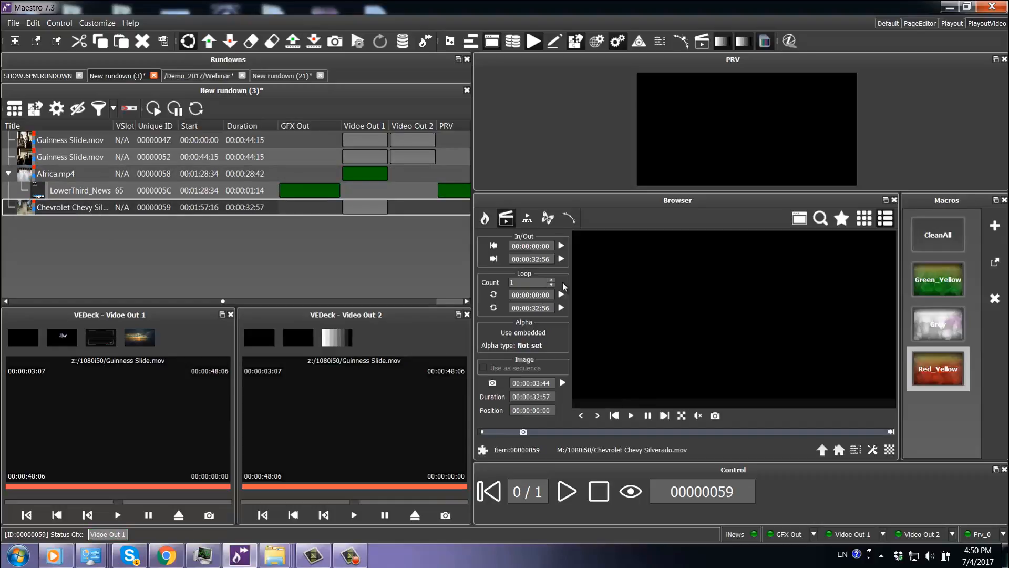
click(486, 218)
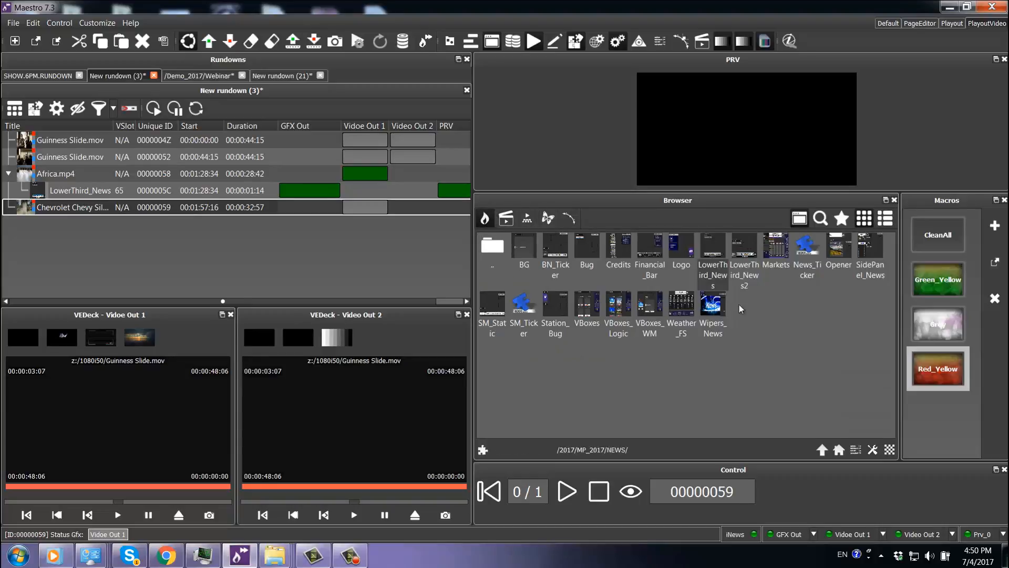
drag(720, 249, 127, 206)
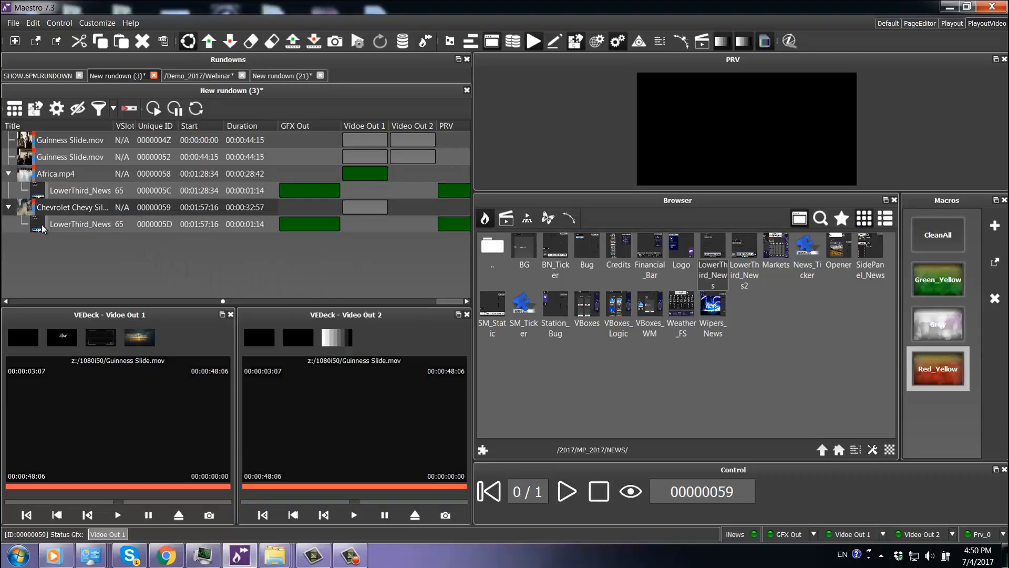
click(11, 207)
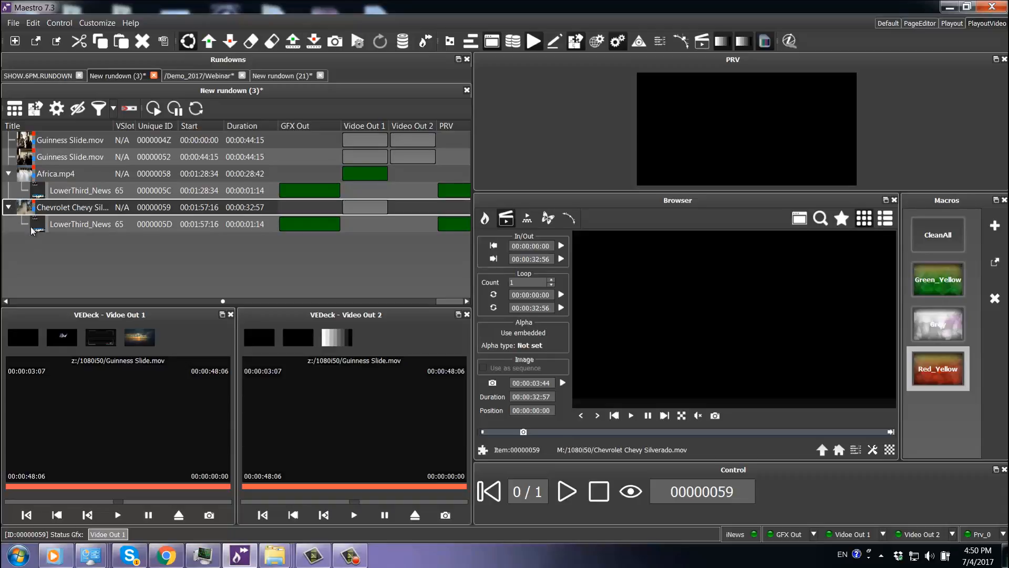
click(9, 208)
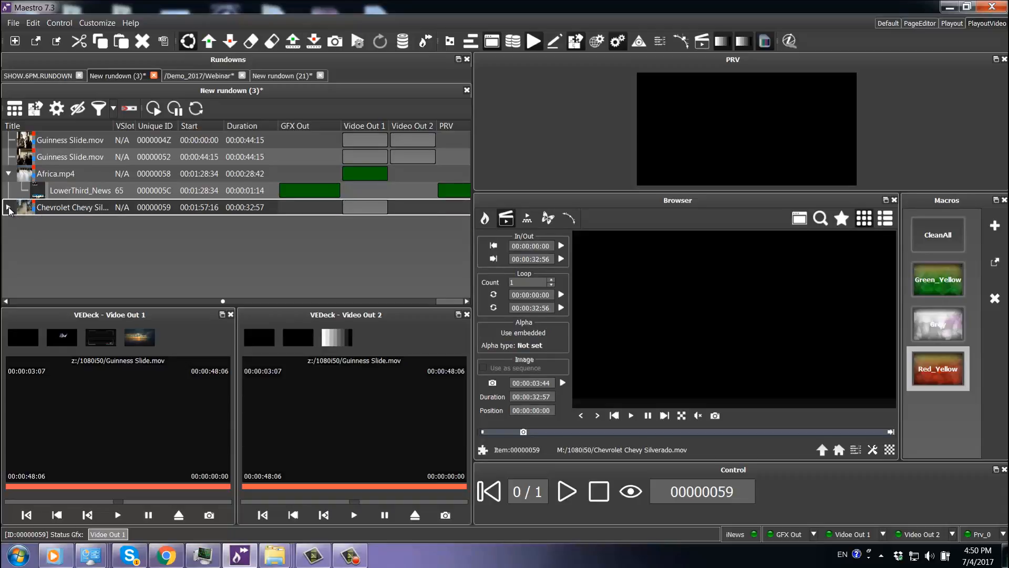
click(8, 208)
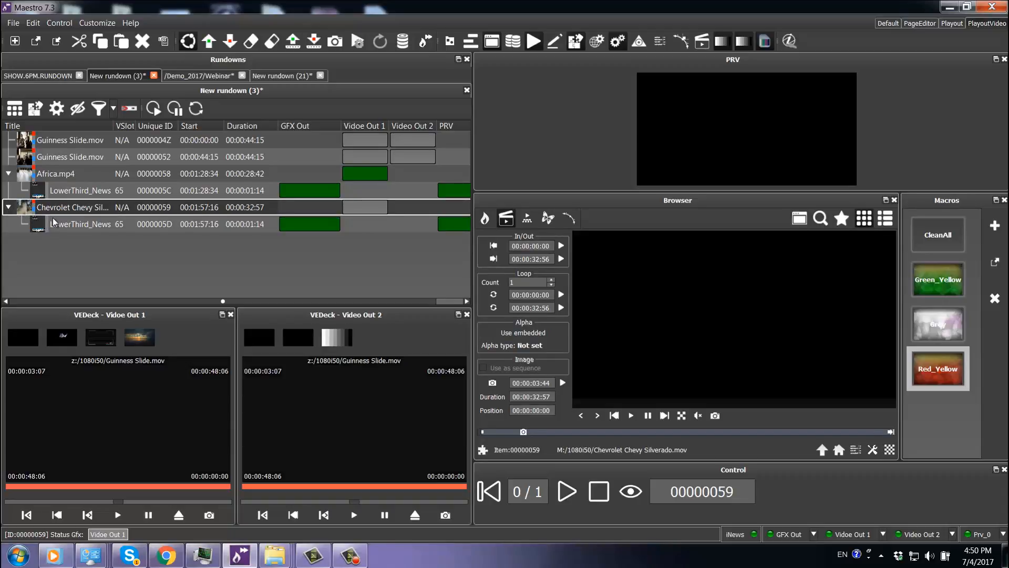
Step: Try to shift the start time of the Chevrolet clip's LowerThird_News item to 00:01:57:17
click(199, 219)
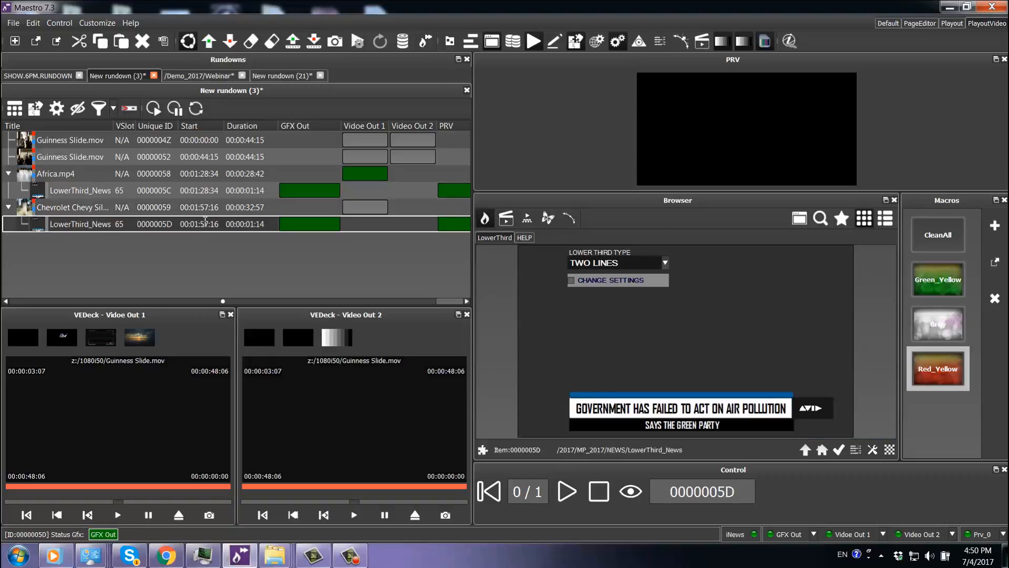
click(210, 224)
click(218, 221)
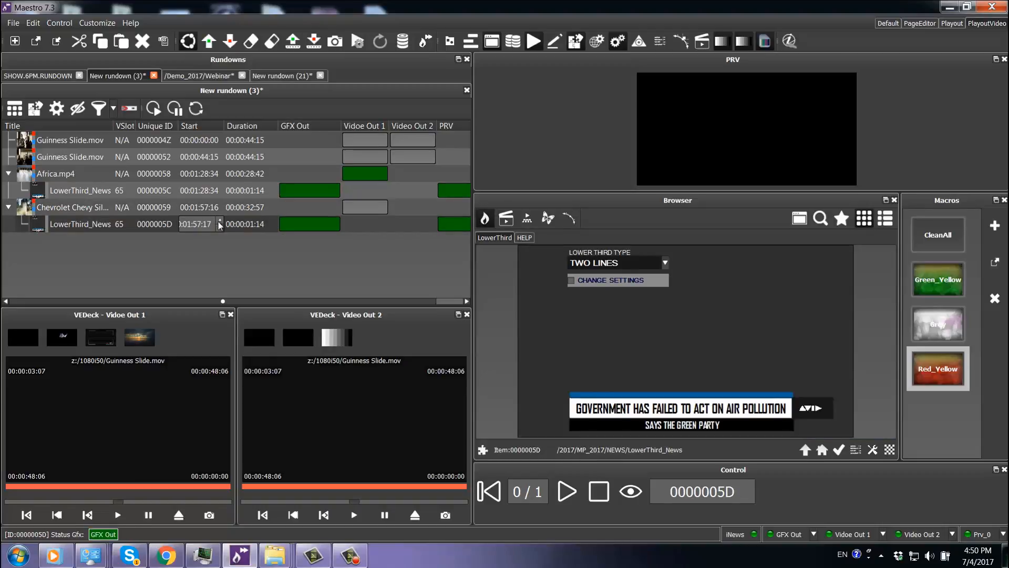
Step: Cue the Chevrolet clip and play it out together with its nested LowerThird_News graphic
click(203, 214)
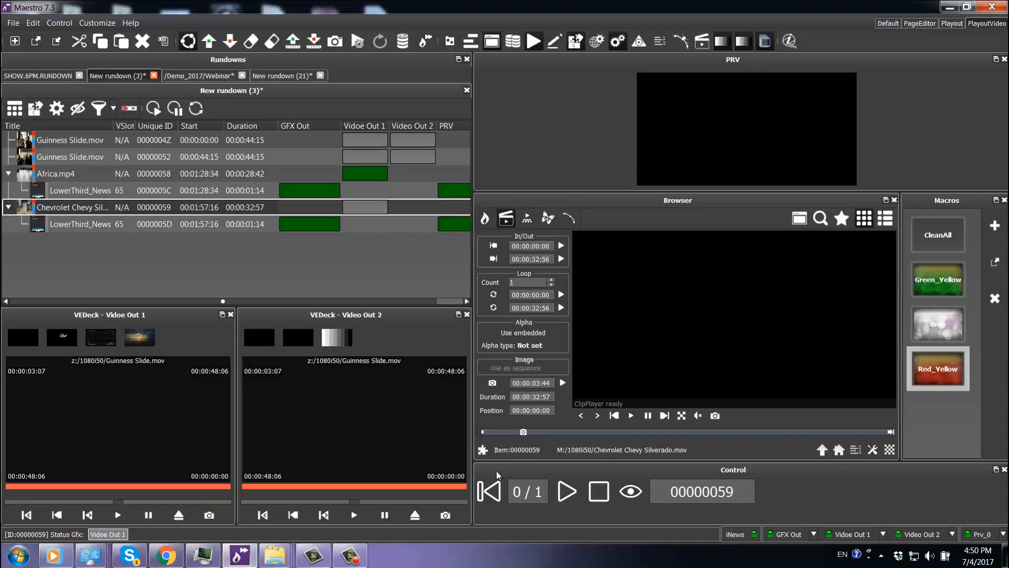
click(488, 492)
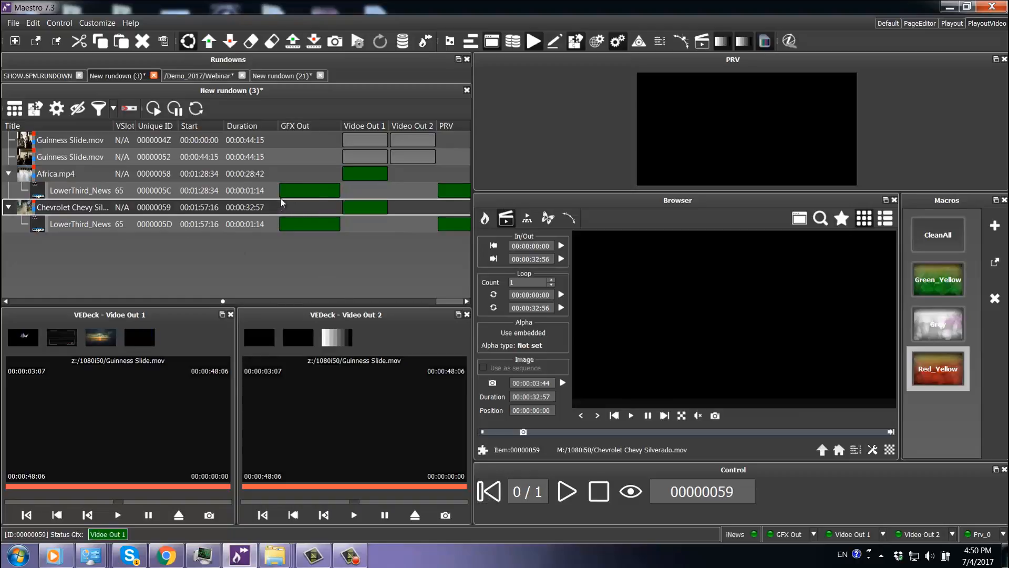
click(568, 491)
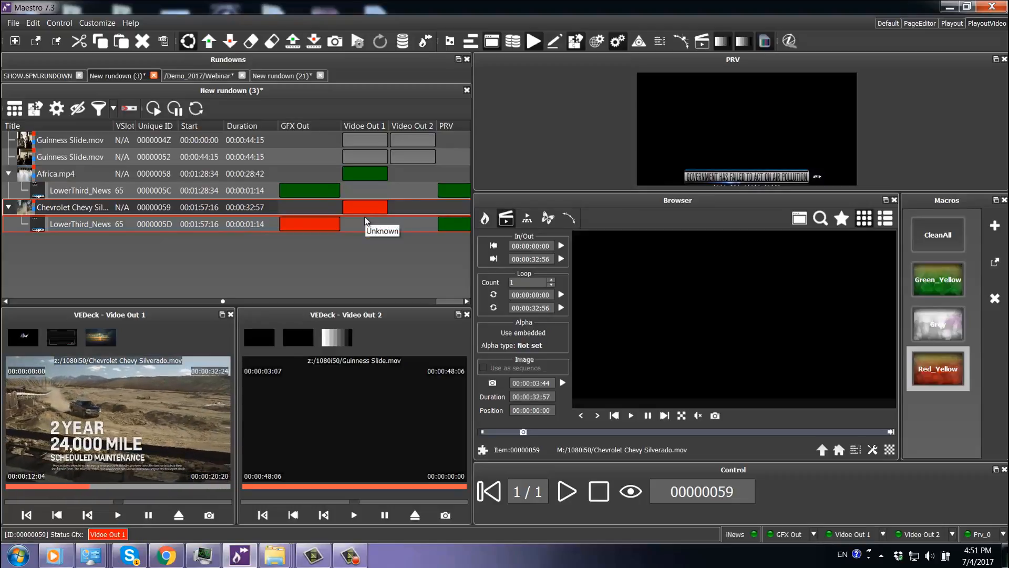
click(320, 246)
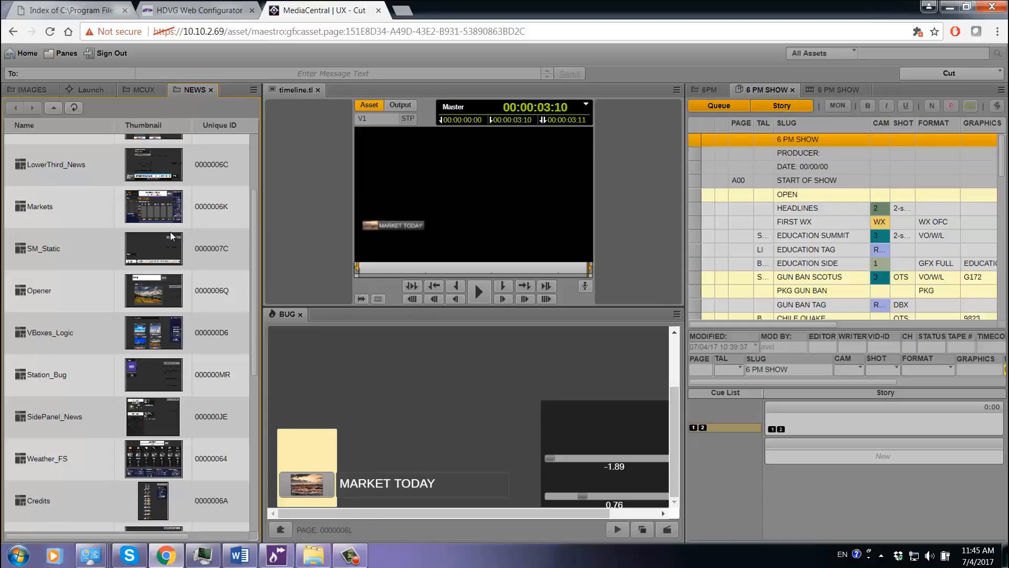
Step: In MediaCentral UX, open the LOWERTHIRD graphic from the MCUX assets and set its first line to MAESTRO DEMO
click(146, 90)
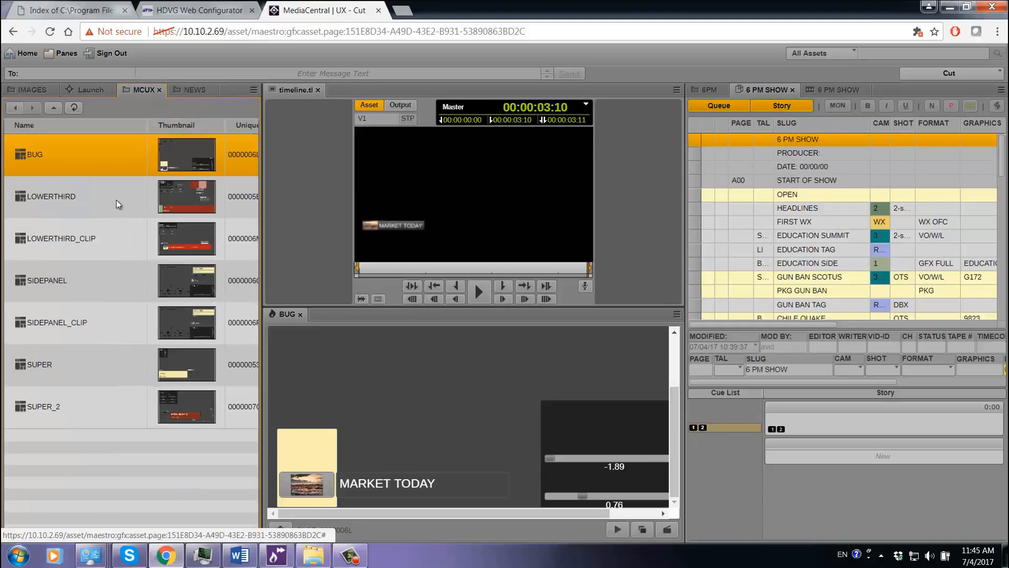
click(107, 209)
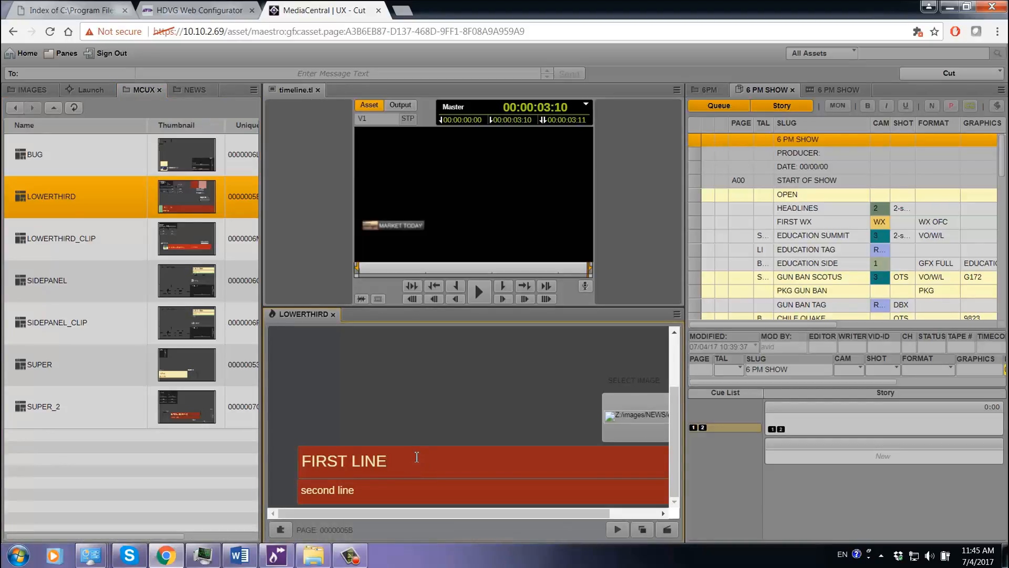
drag(419, 460, 348, 440)
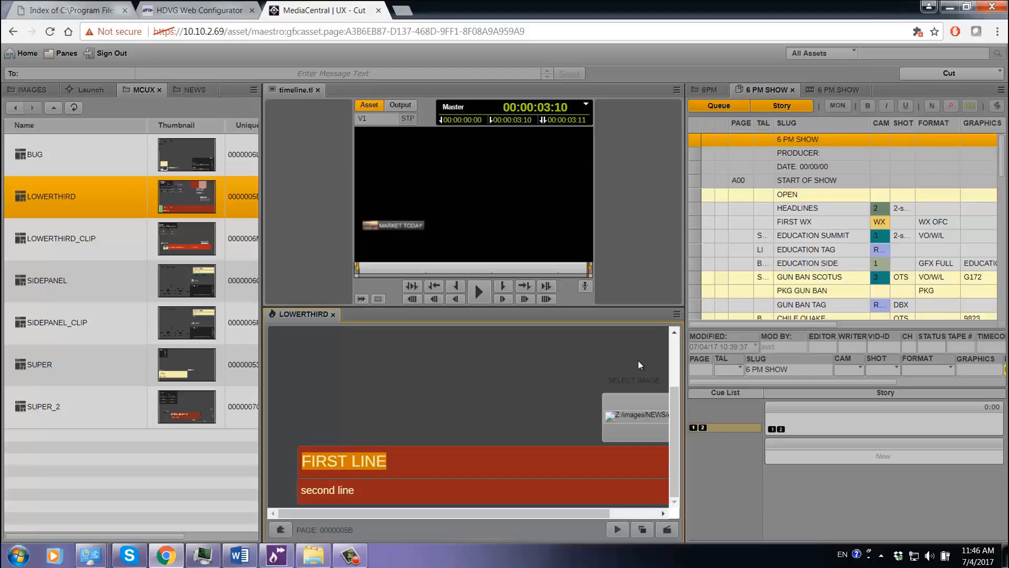
text(M)
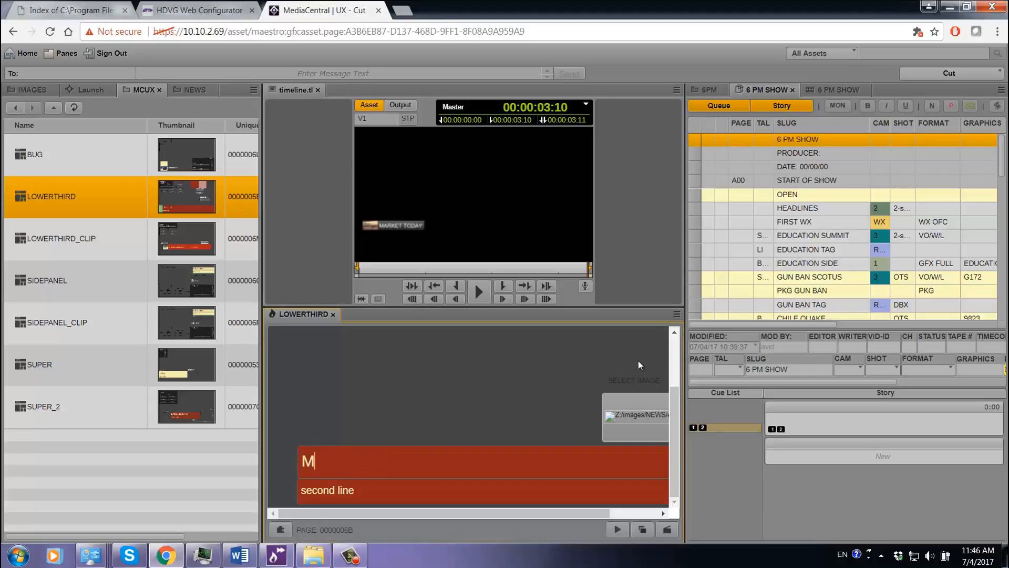
text(AESTRO DEMO)
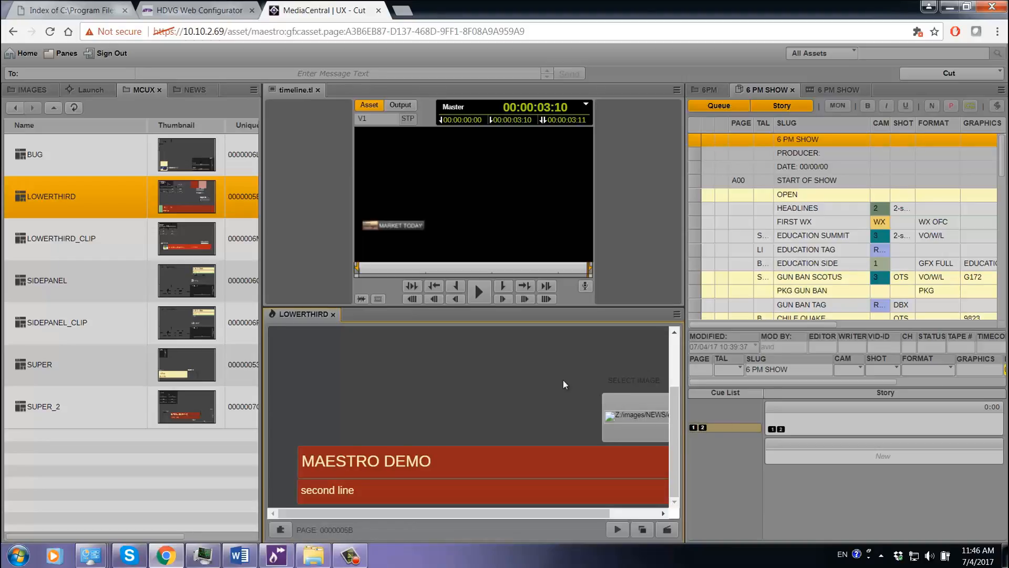
Step: Assign the 1920x1200_Avi... image to the lower third's image slot and play the graphic's updated preview
click(39, 90)
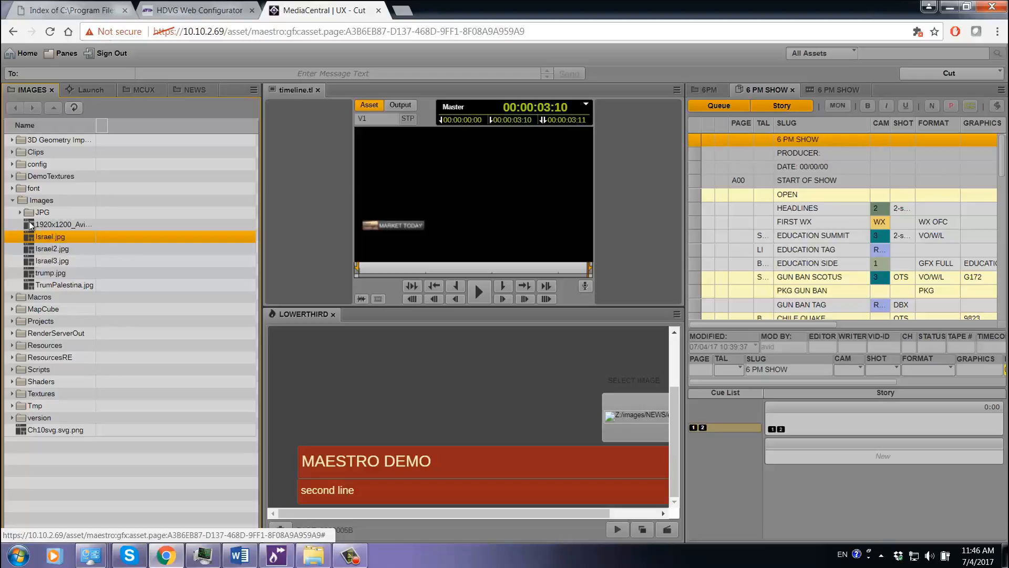
click(52, 225)
drag(55, 225, 623, 415)
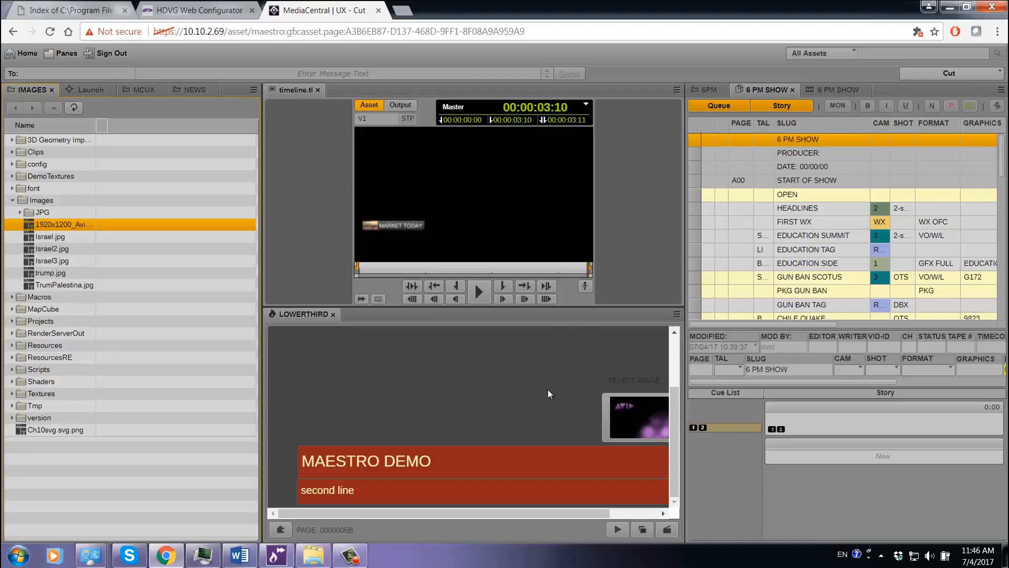
click(616, 531)
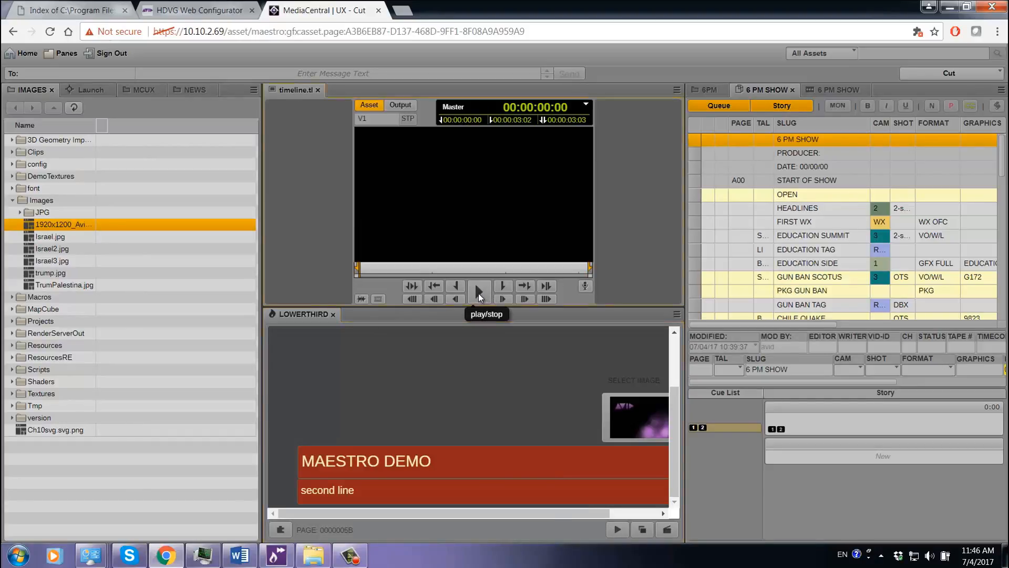
click(479, 295)
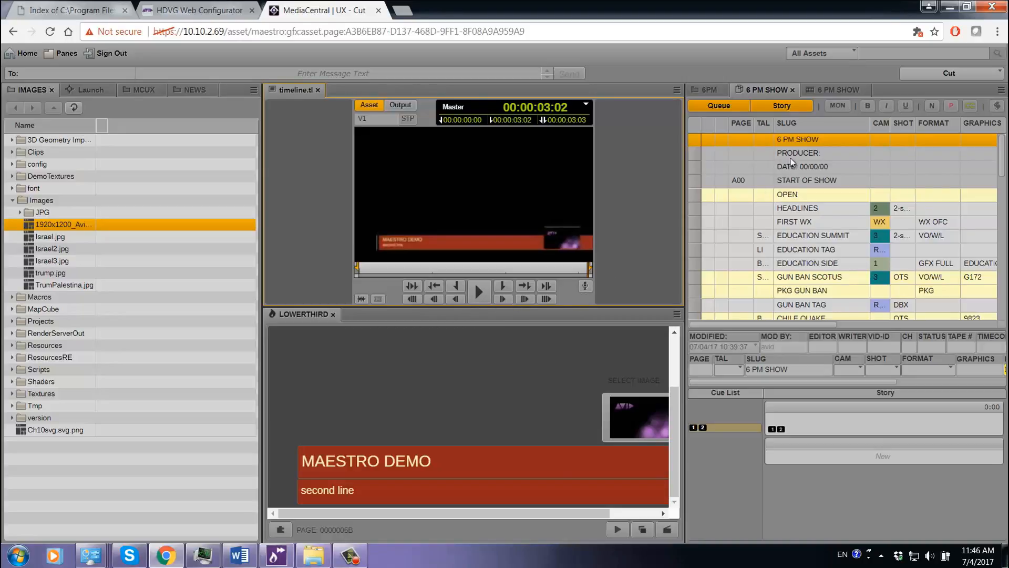
Step: Insert a new story above 6 PM SHOW in the rundown and name its slug Demo
click(834, 140)
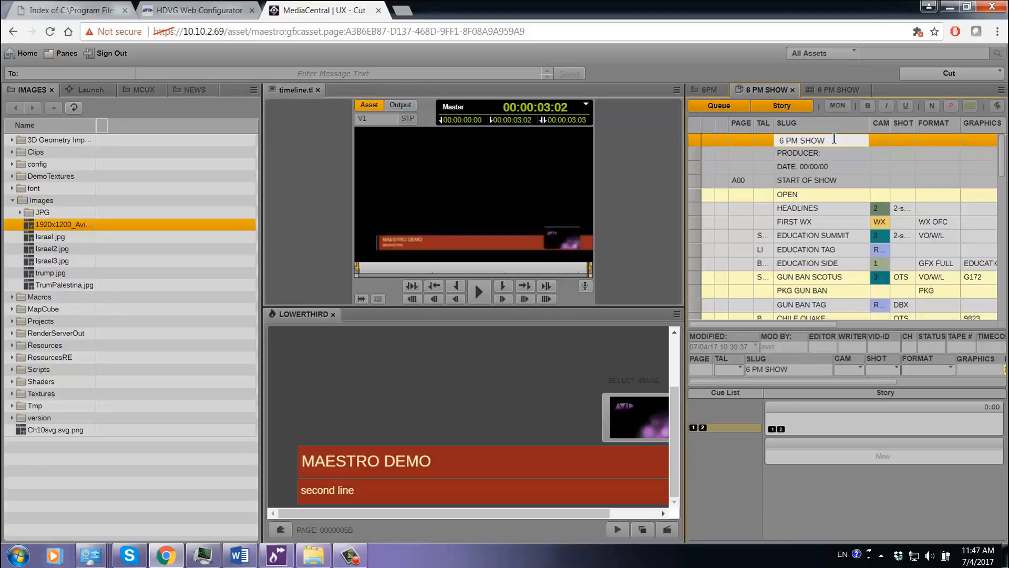
key(Insert)
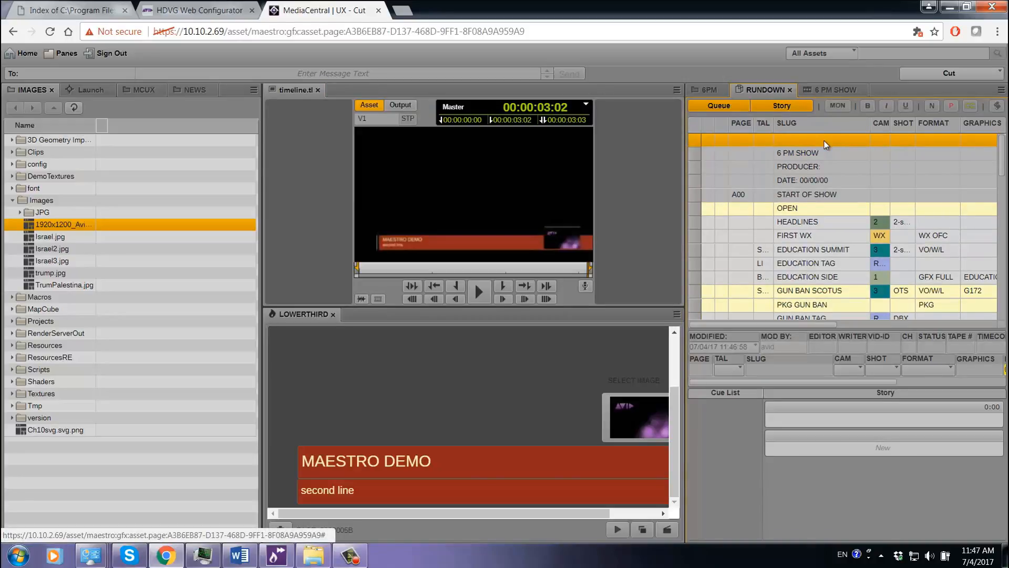
click(835, 141)
text(Demo)
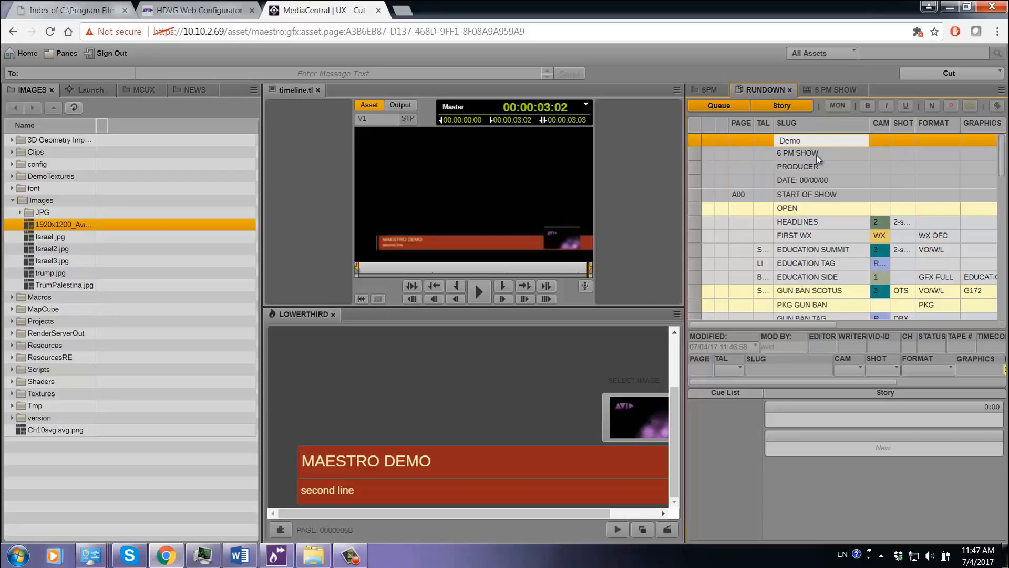
key(Return)
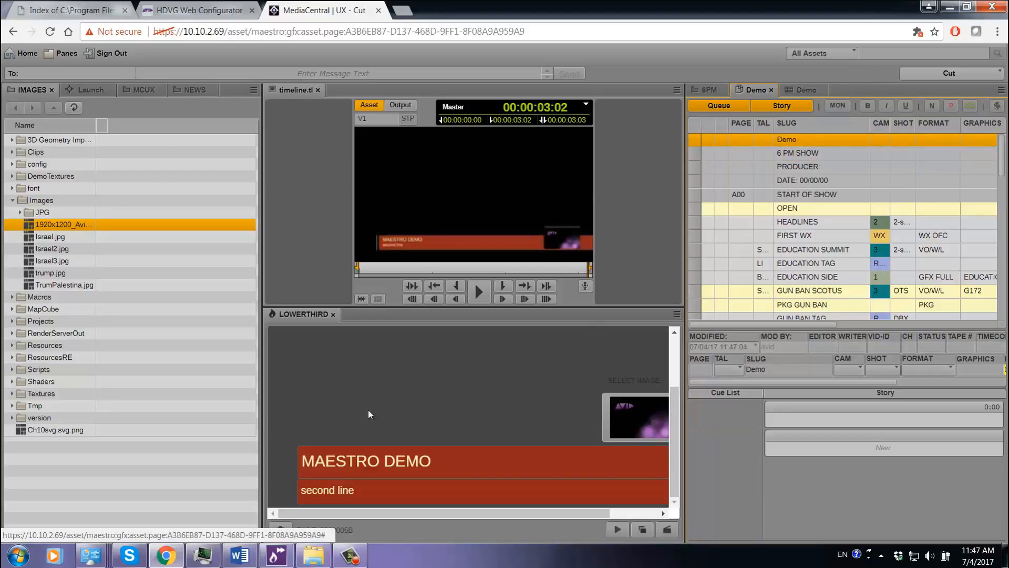
Step: Add the edited LOWERTHIRD graphic to the Demo story's script, and switch to SHOW.6PM.RUNDOWN in Maestro
drag(283, 532, 788, 420)
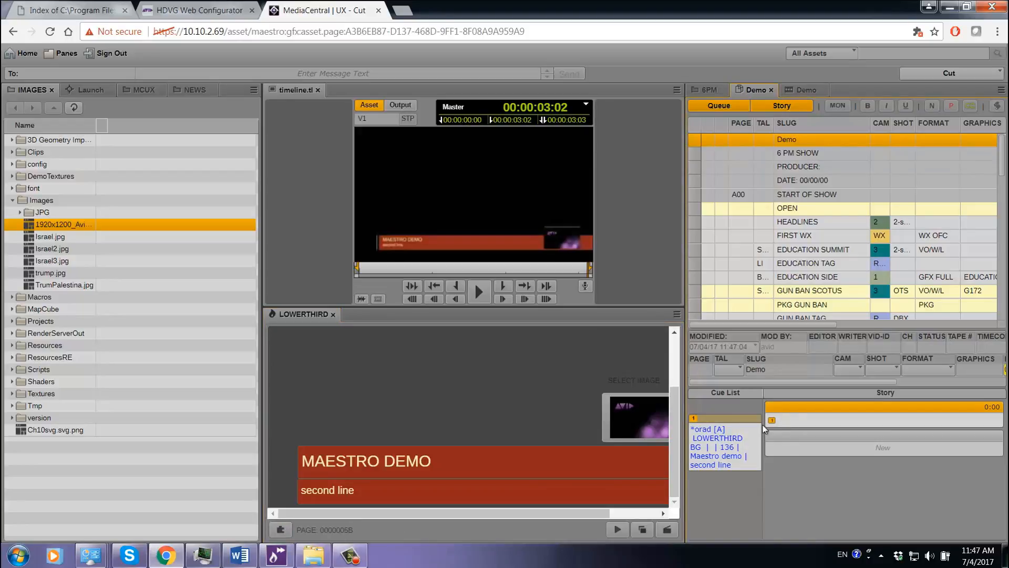
click(805, 157)
click(277, 556)
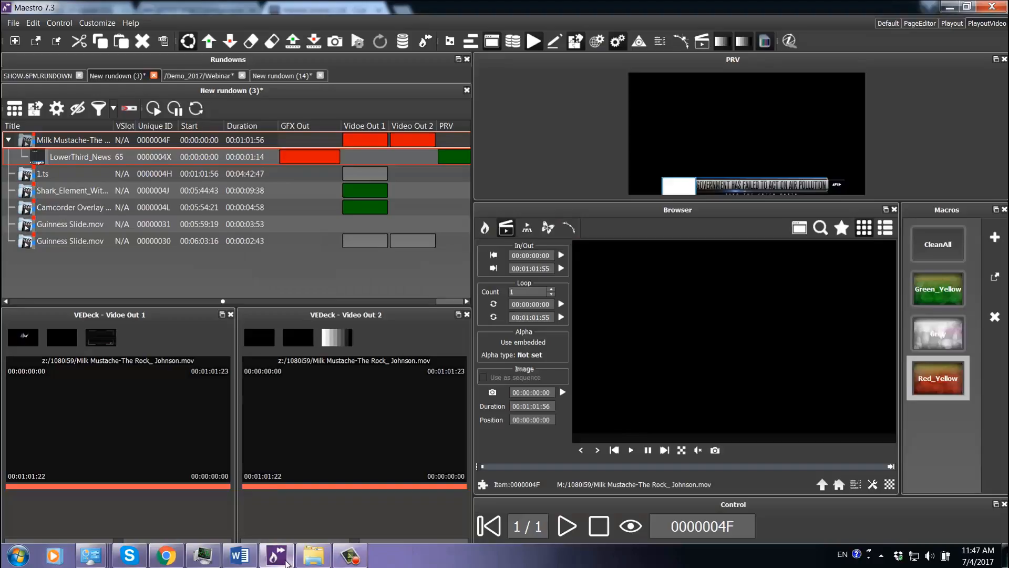
click(54, 77)
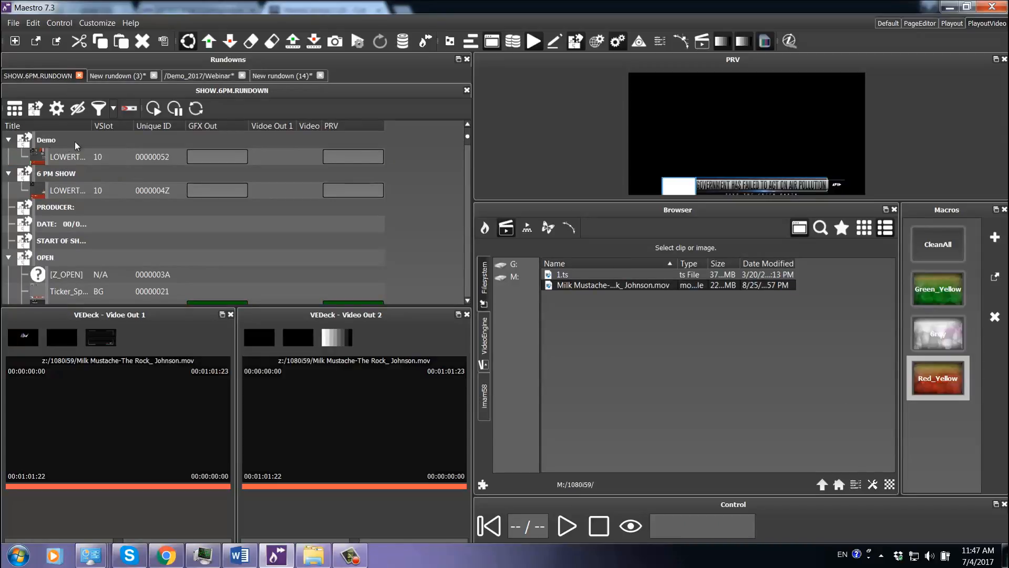
Step: Clear the output with the CleanAll macro and play the Demo story's LOWERTHIRD item from the rundown
click(67, 157)
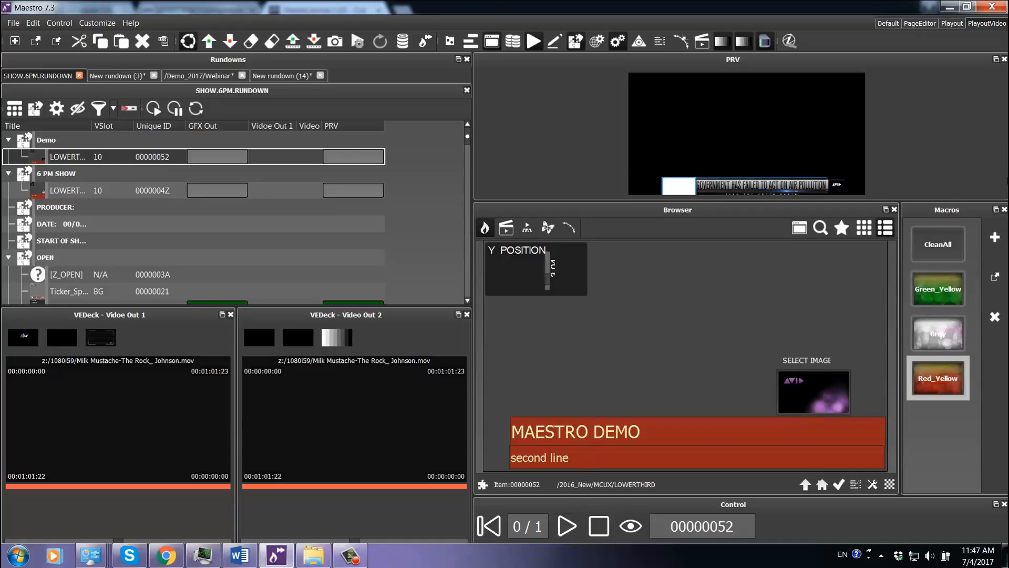
click(941, 248)
click(573, 529)
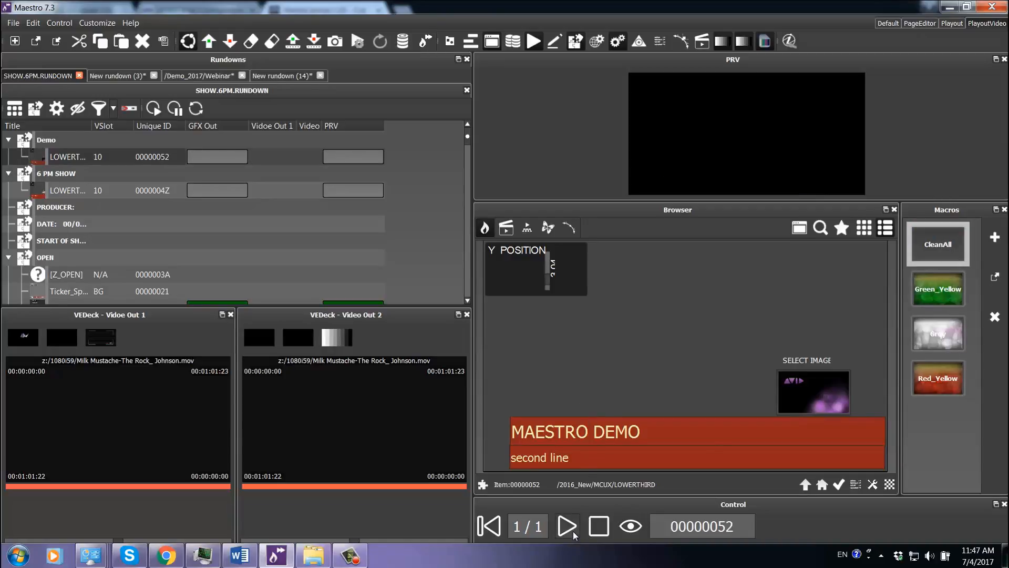
click(182, 158)
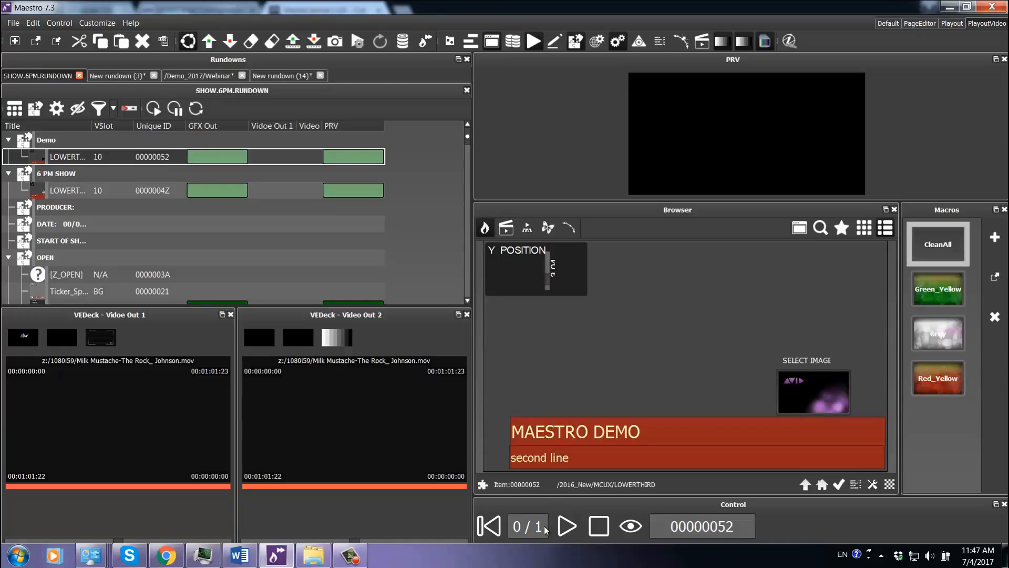
click(567, 528)
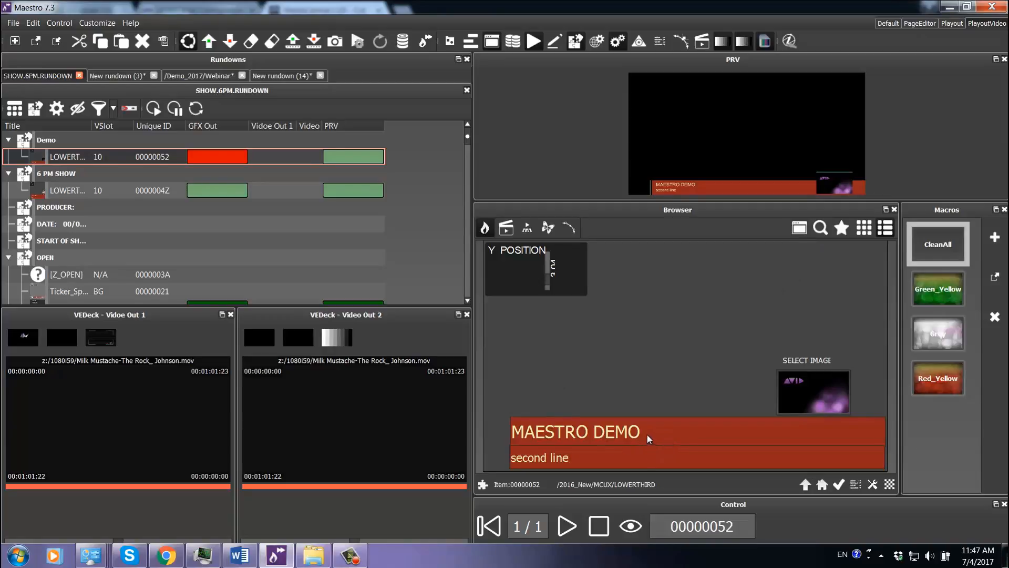
Step: Switch to MediaCentral UX and reopen the LOWERTHIRD graphic from the Demo story's cue list
click(165, 555)
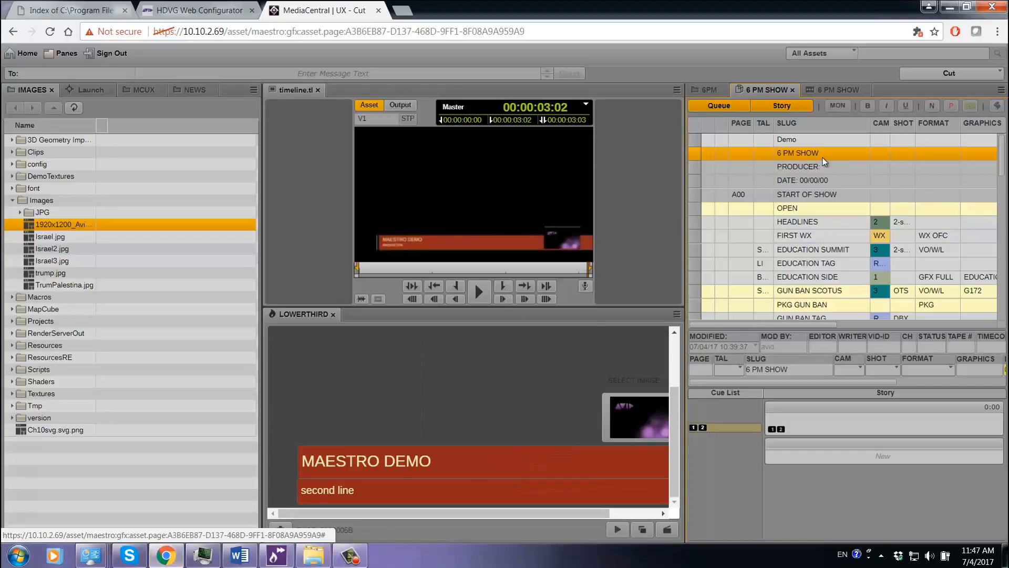
click(788, 140)
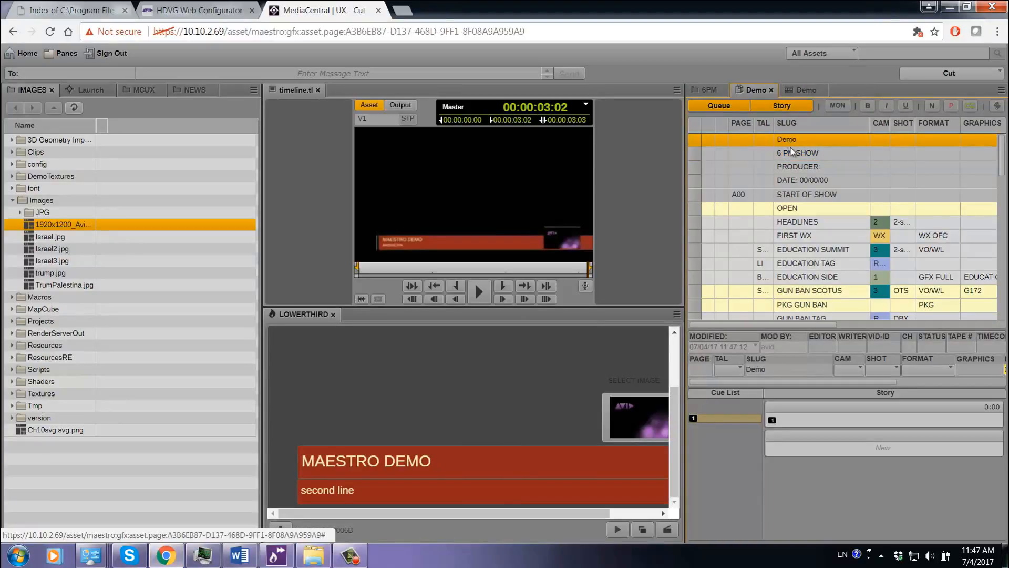
click(694, 418)
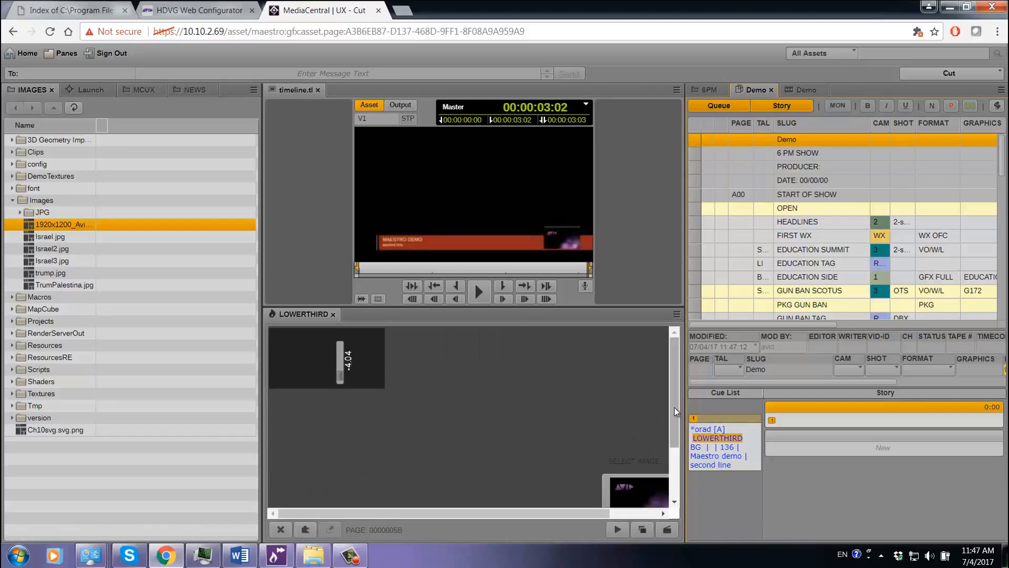
drag(673, 408, 678, 471)
Step: Change the lower third's first line to MAESTRO DEMO !!!!!, replace its image with Israel.jpg, and save the graphic
click(480, 467)
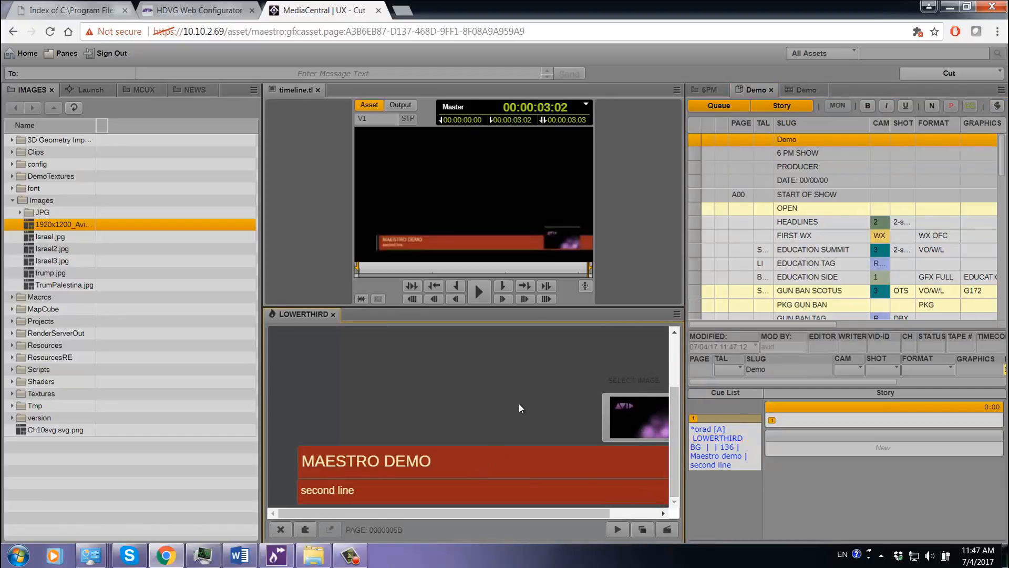
text(!!!!!)
drag(29, 235, 599, 406)
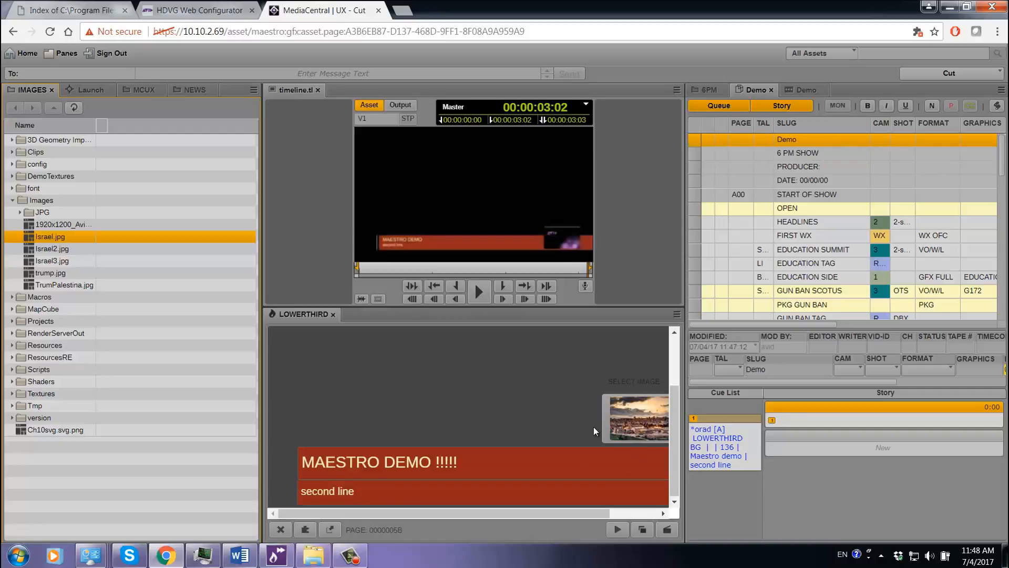
click(333, 529)
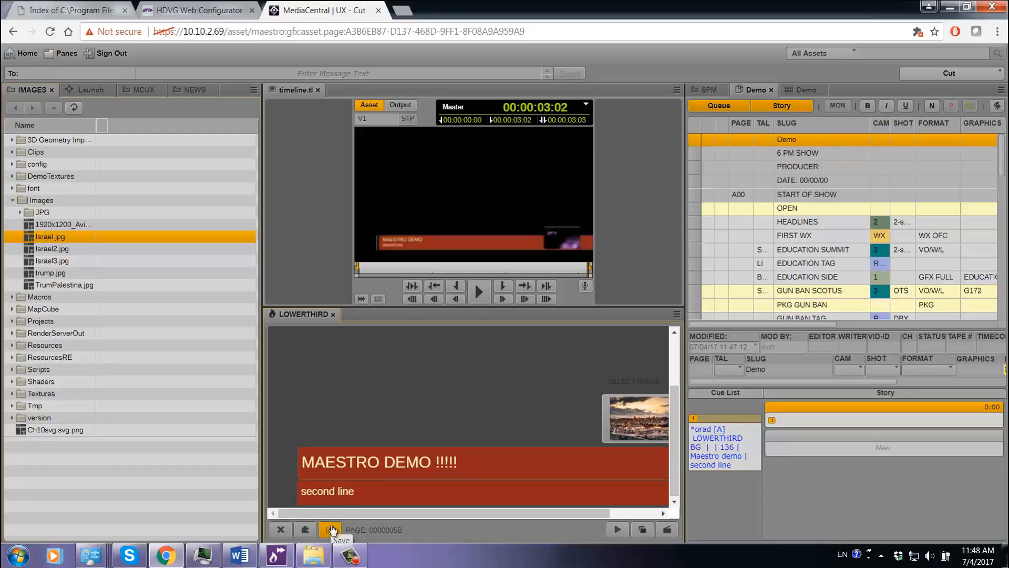
Step: Leave the Demo story for 6 PM SHOW, switch to Maestro, and load the Demo story's updated LOWERTHIRD item
click(793, 154)
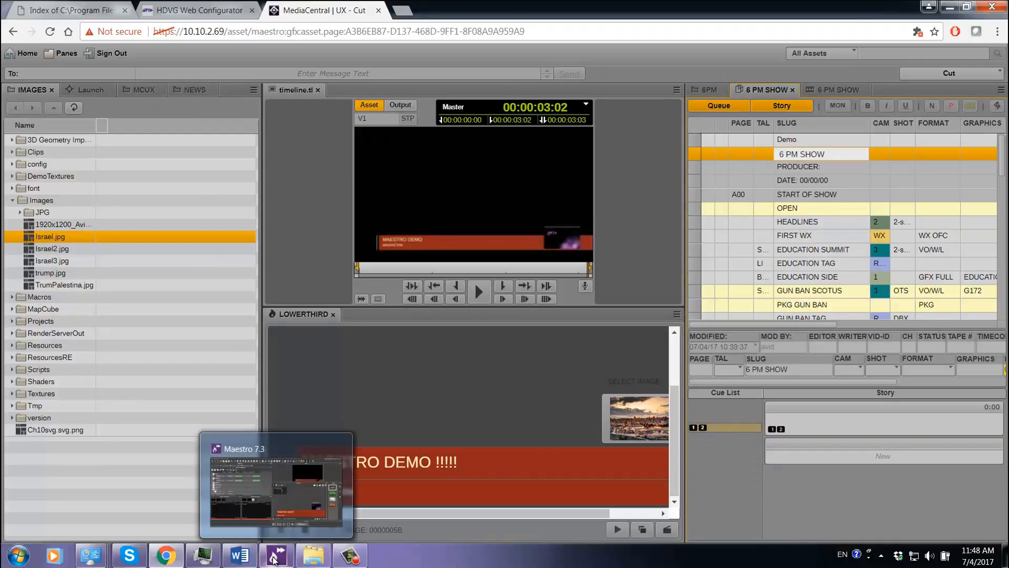
click(274, 558)
click(125, 187)
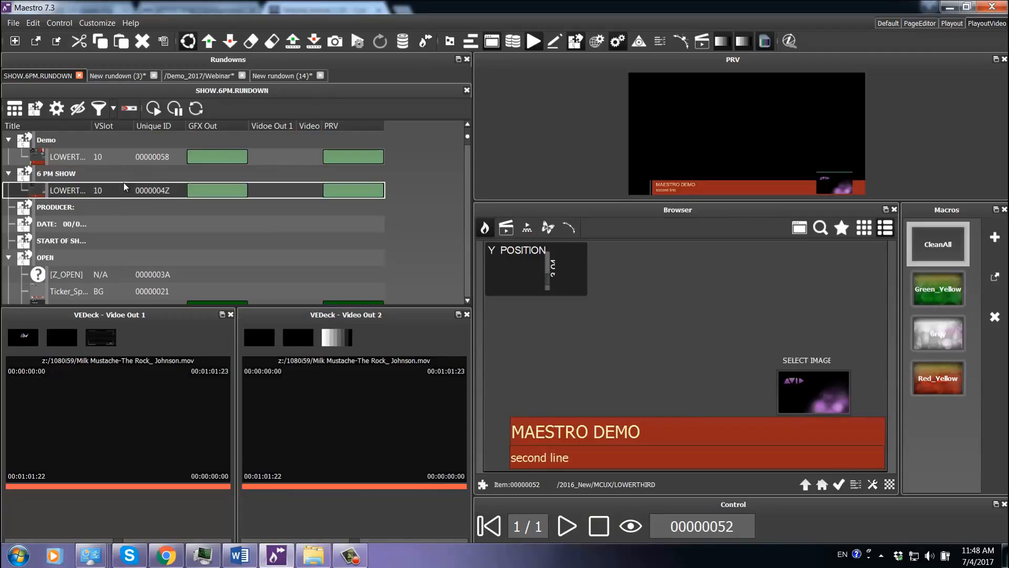
click(111, 158)
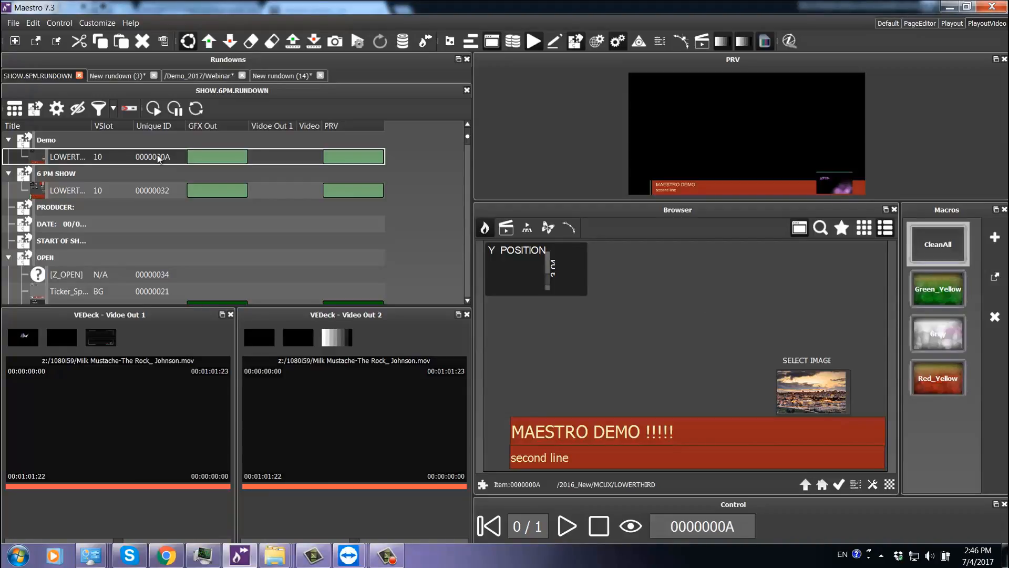
Step: Switch to Media Composer in the Win7-NLE2 remote session and add a new video track to the ILDEMO sequence
click(349, 555)
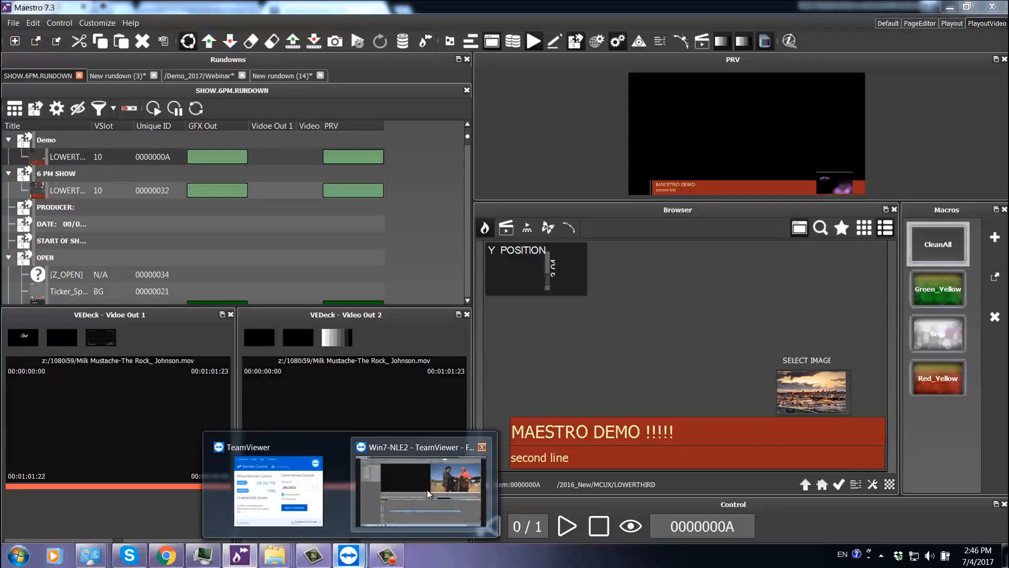
click(429, 494)
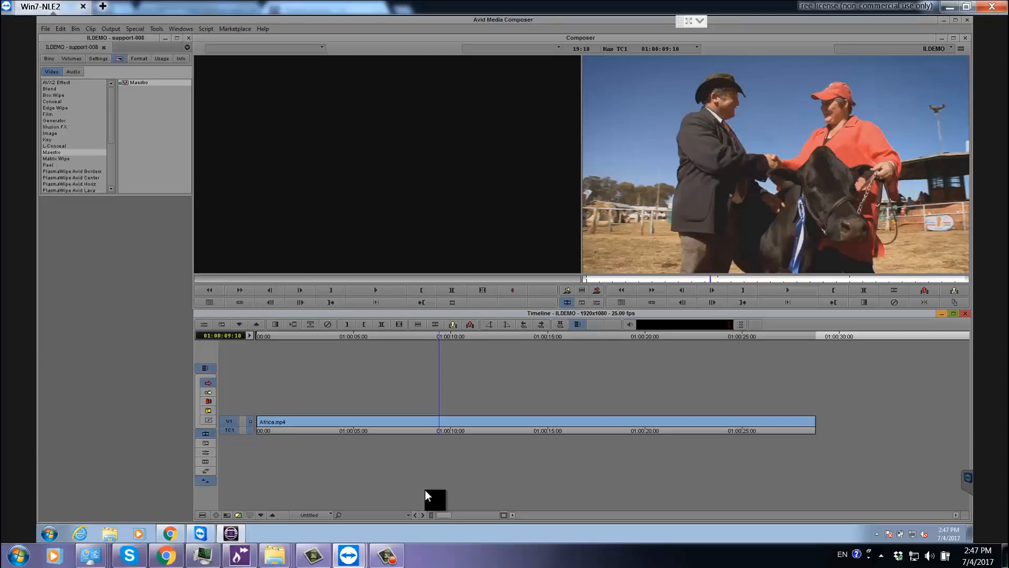
drag(360, 469, 314, 417)
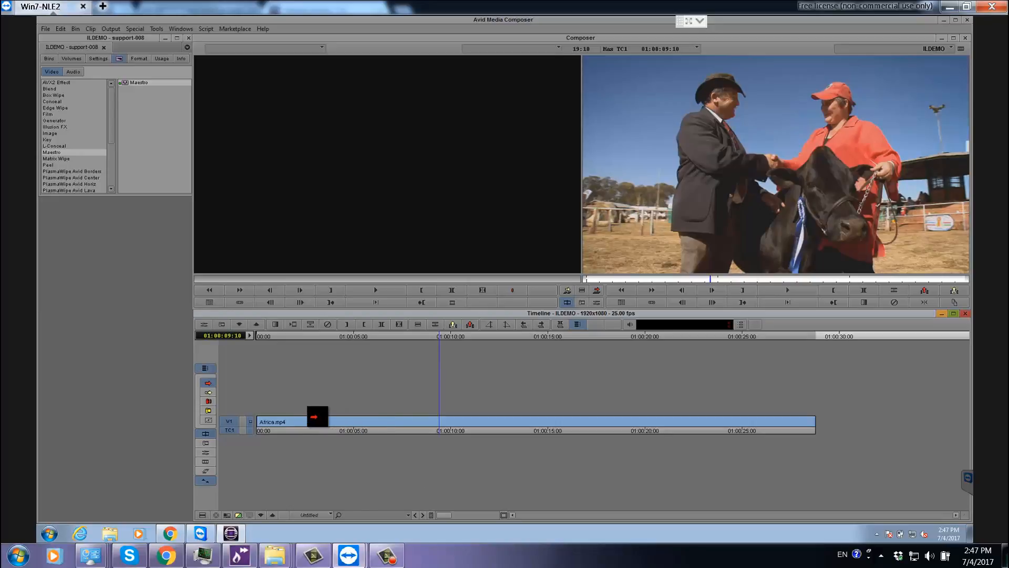
right_click(324, 399)
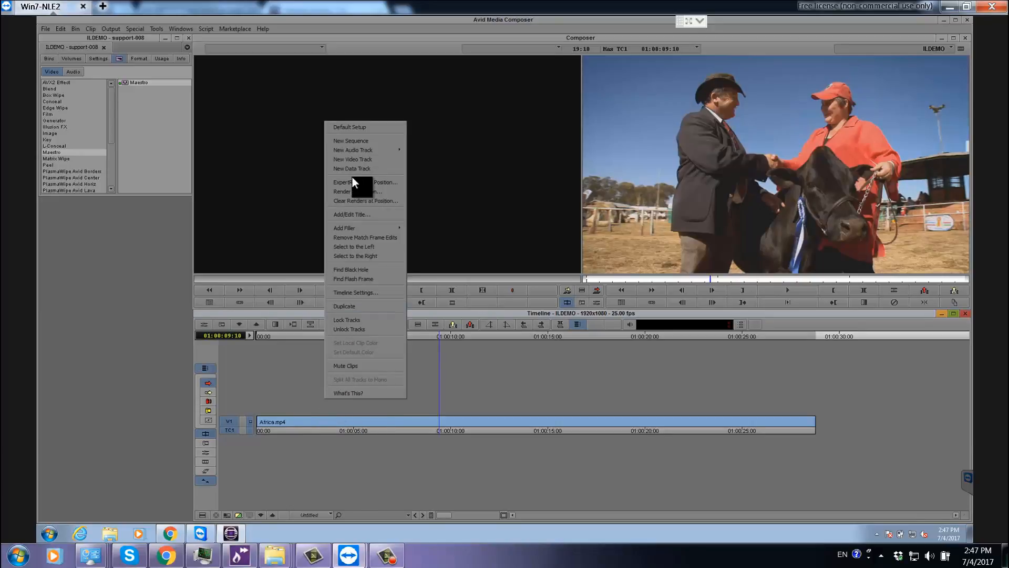
click(355, 160)
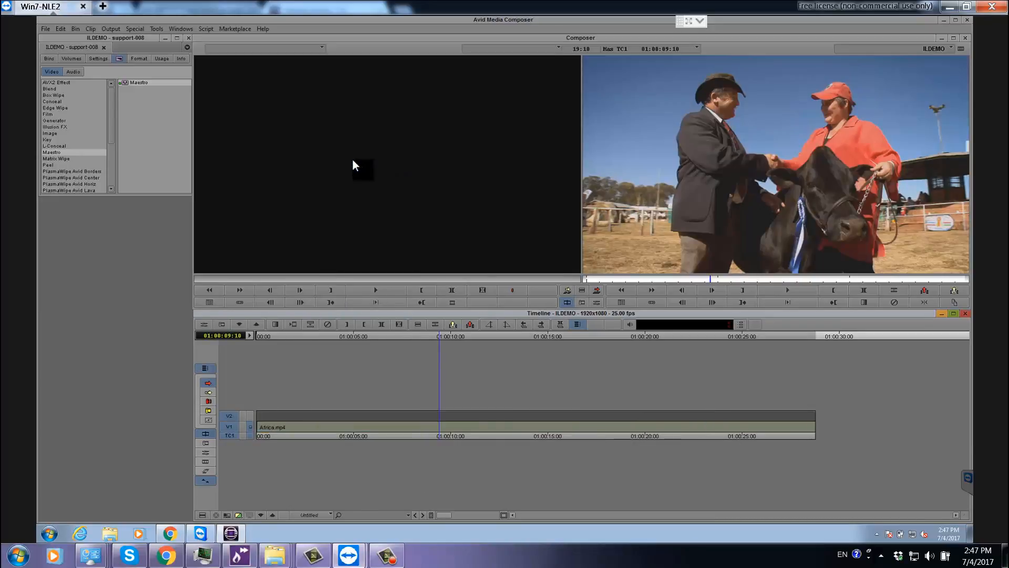
Step: Apply the Maestro effect to the filler on track V2 and open the effect's page selector
drag(310, 371, 77, 100)
drag(71, 151, 125, 84)
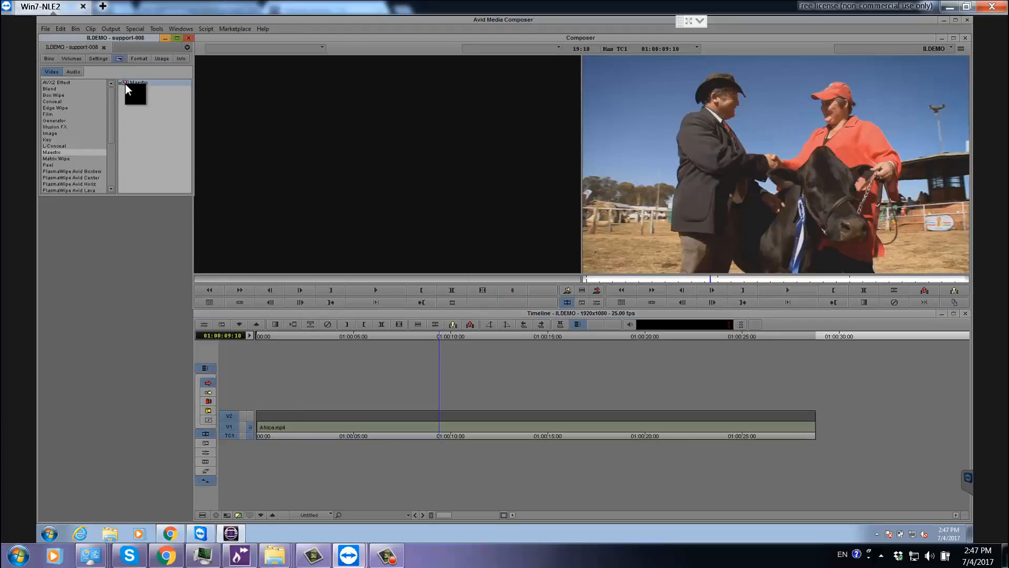
drag(275, 395, 306, 417)
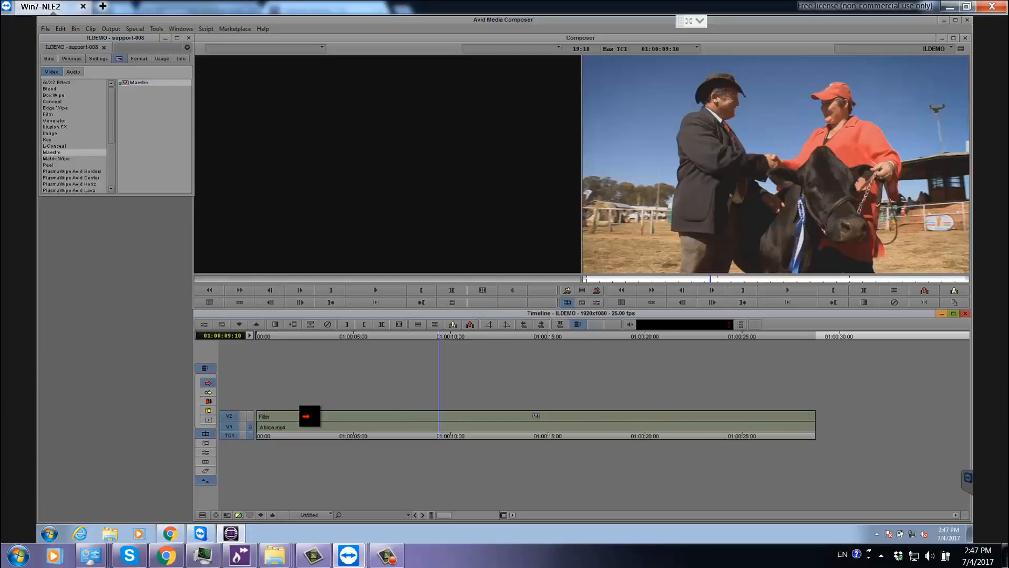
click(203, 325)
click(88, 269)
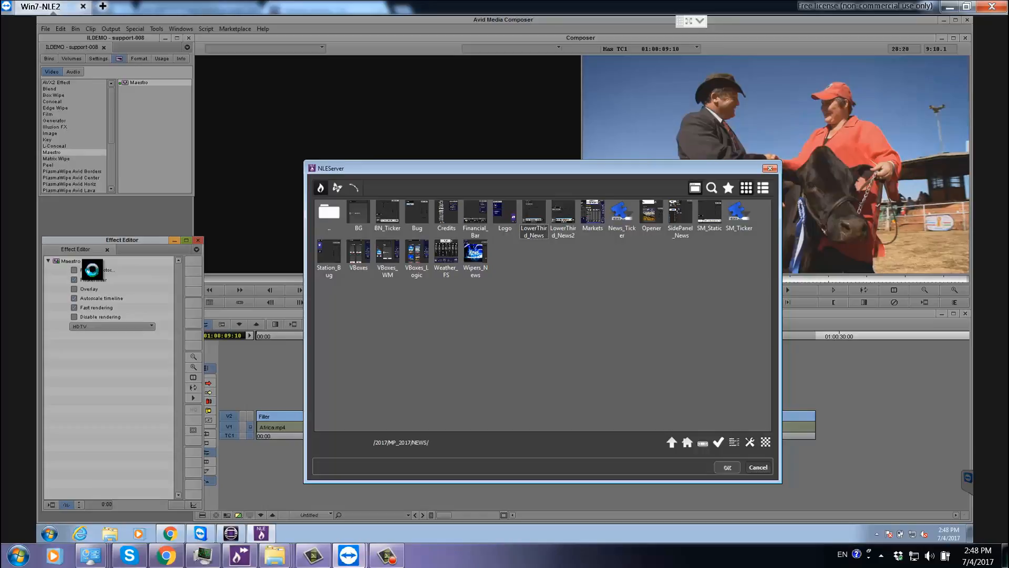
Step: Open the LowerThird_News page, turn off the headshot and logo, and set the lower third type to ONE LINE
double_click(532, 210)
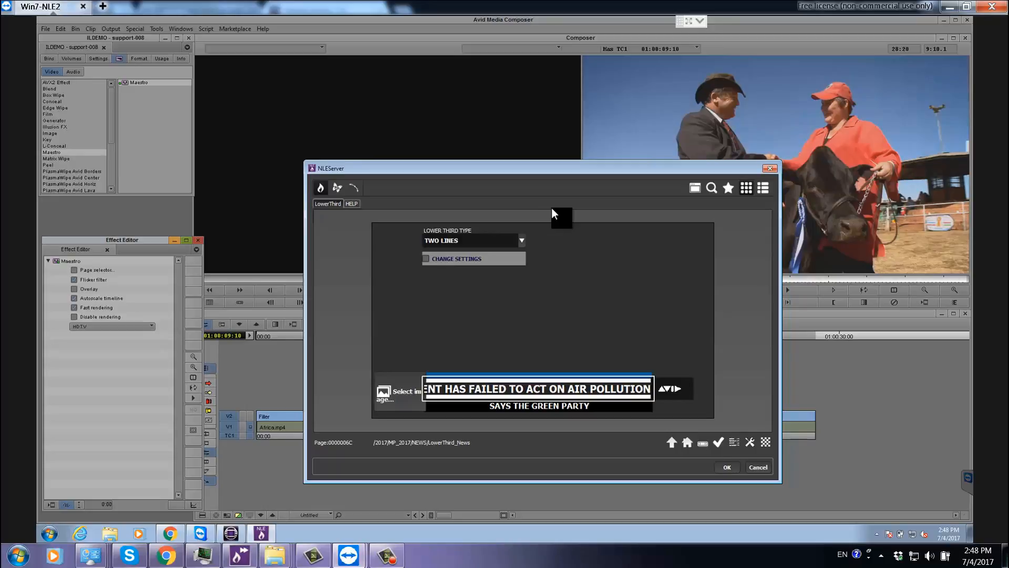
click(426, 259)
click(548, 276)
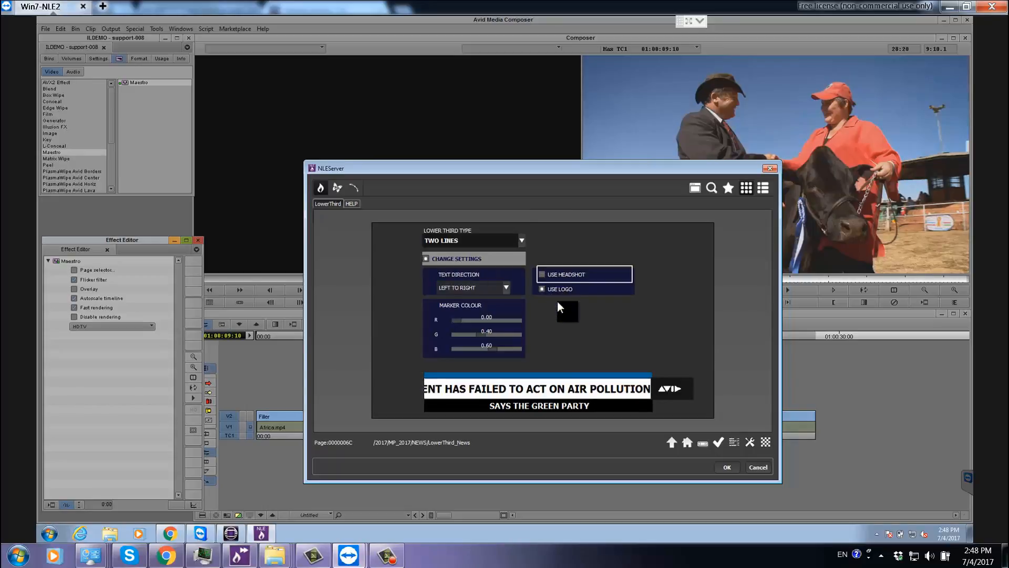
click(558, 296)
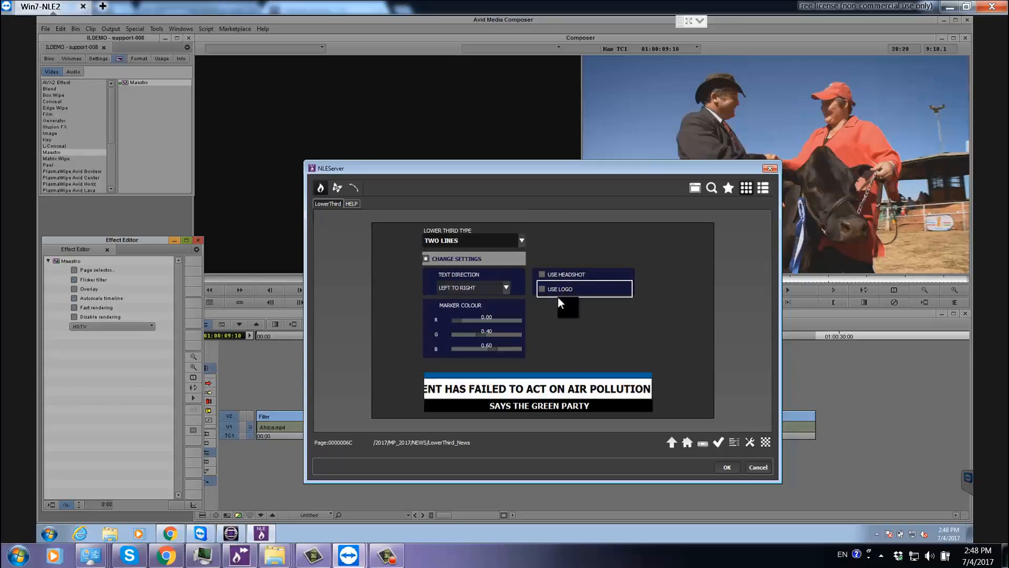
click(521, 242)
click(497, 251)
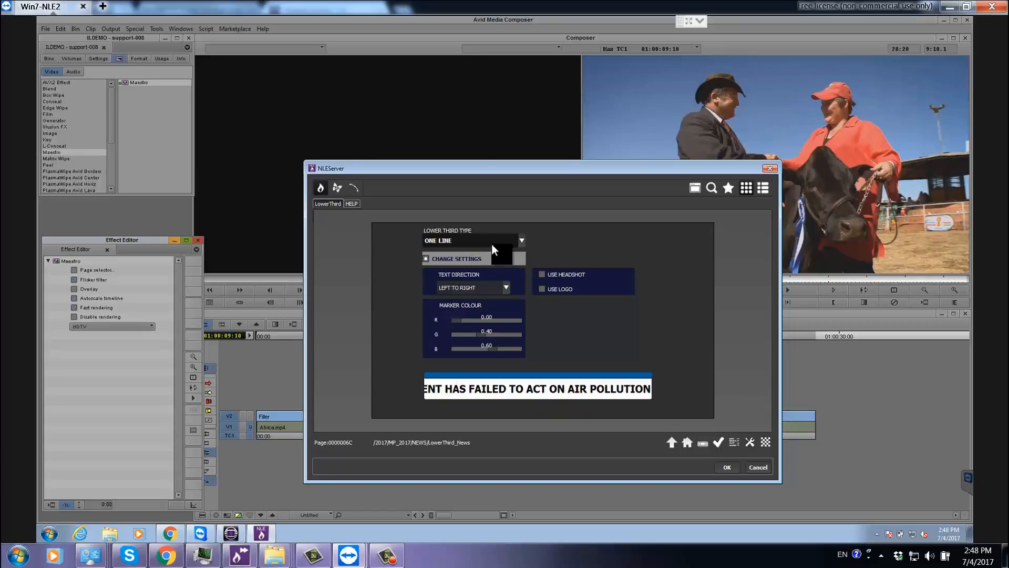
Step: Replace the lower third's text line with MAESTRO and confirm the page for the effect
click(538, 383)
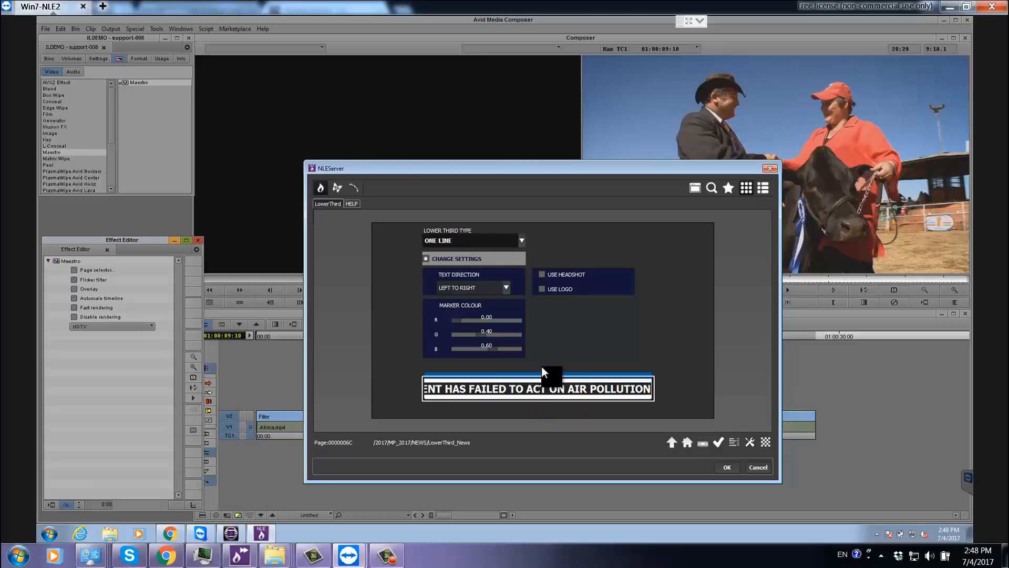
text(MAESTRO)
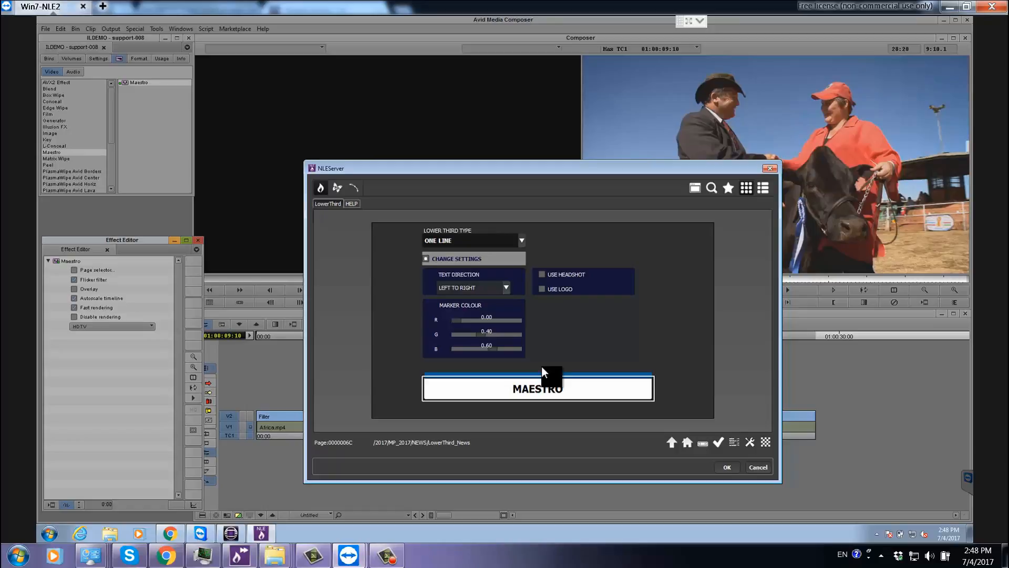
click(724, 467)
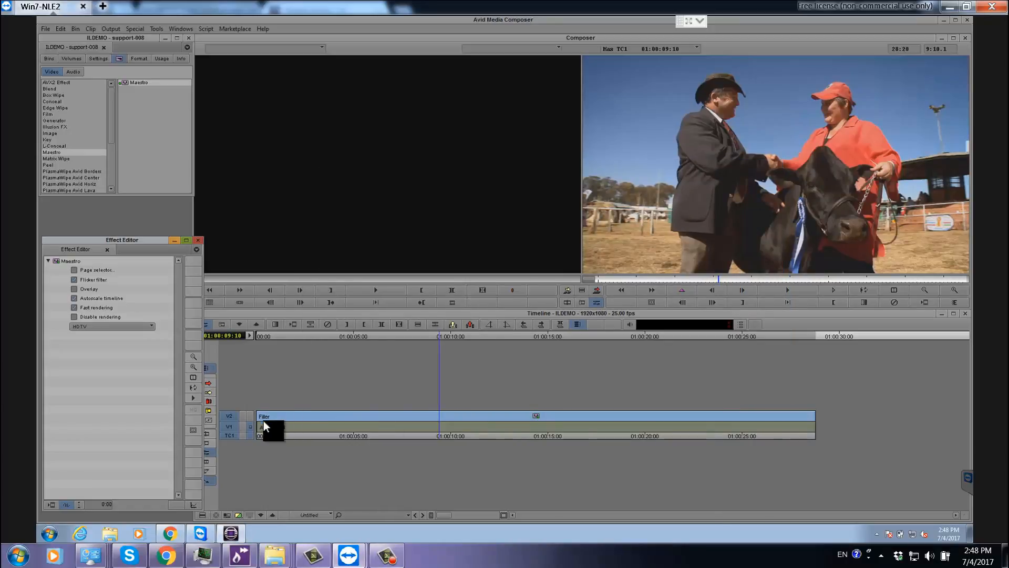
Step: Turn on monitoring for track V2 and scrub the sequence to 01:00:05:03 to check the graphic over the video
click(249, 414)
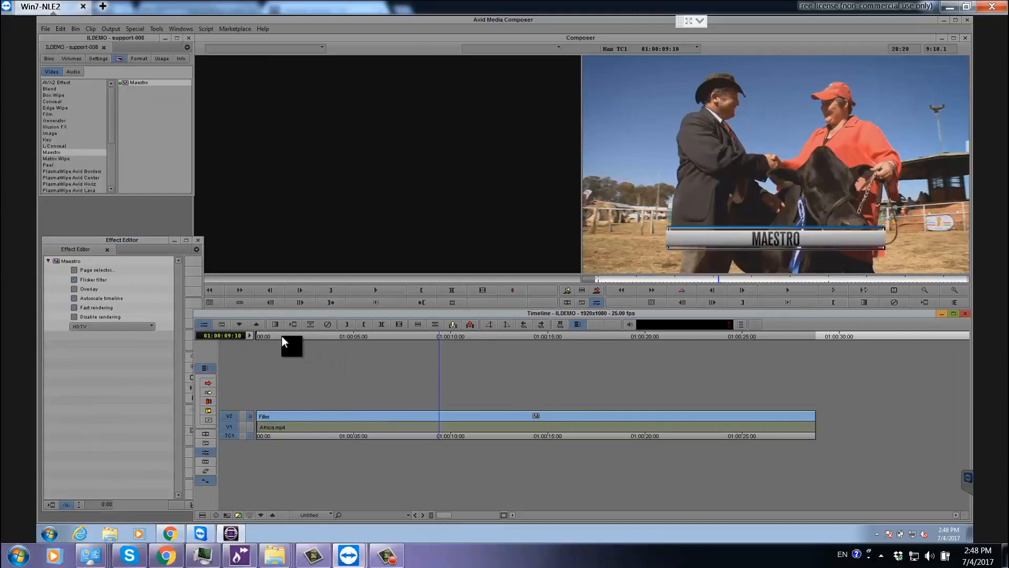
drag(282, 337, 360, 342)
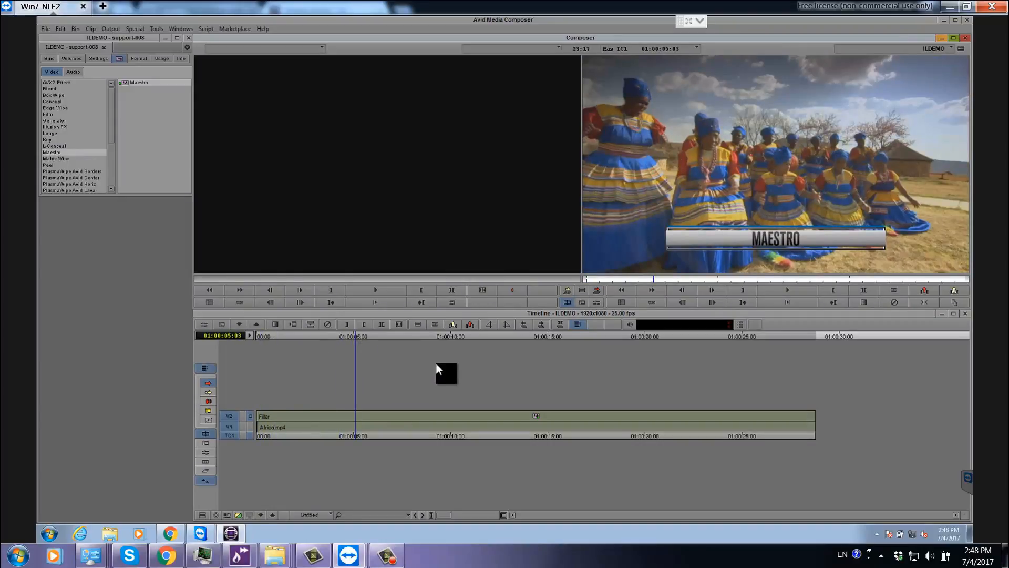